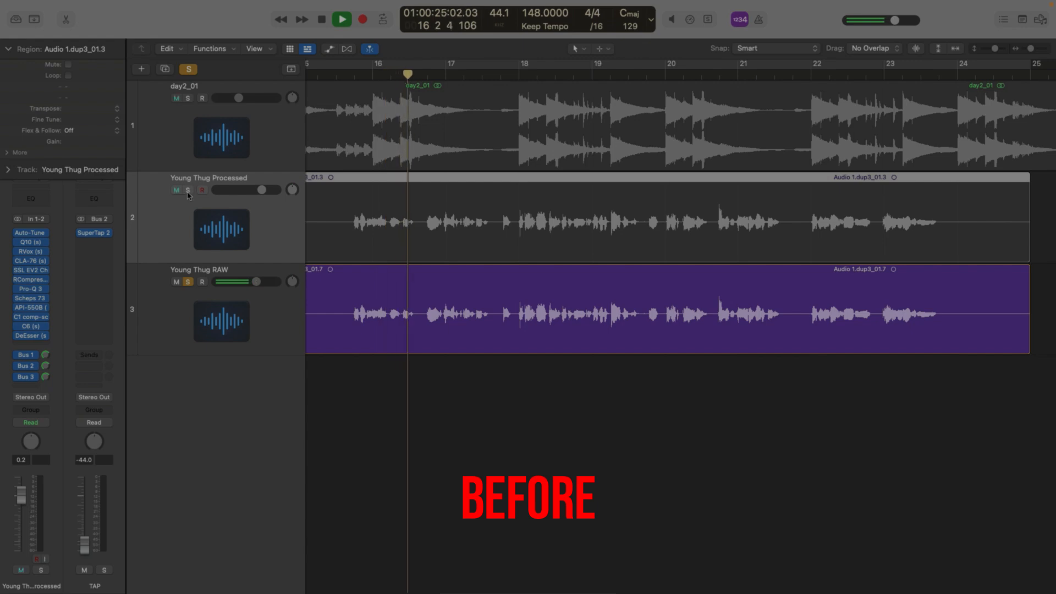
Solo the Young Thug Processed track and the Young Thug RAW track in turn to compare the vocals during playback
click(188, 190)
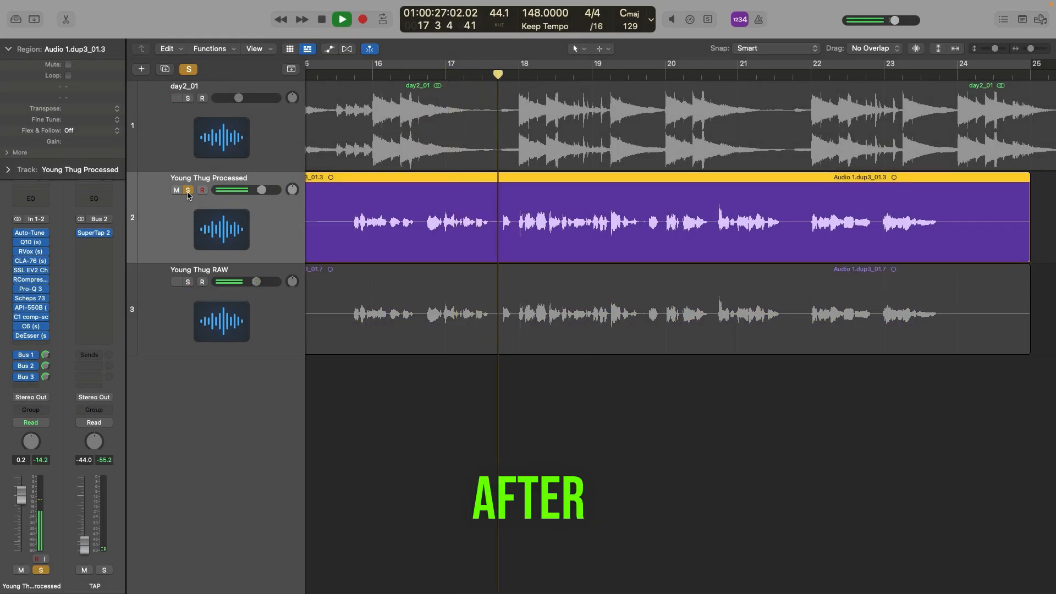
click(189, 283)
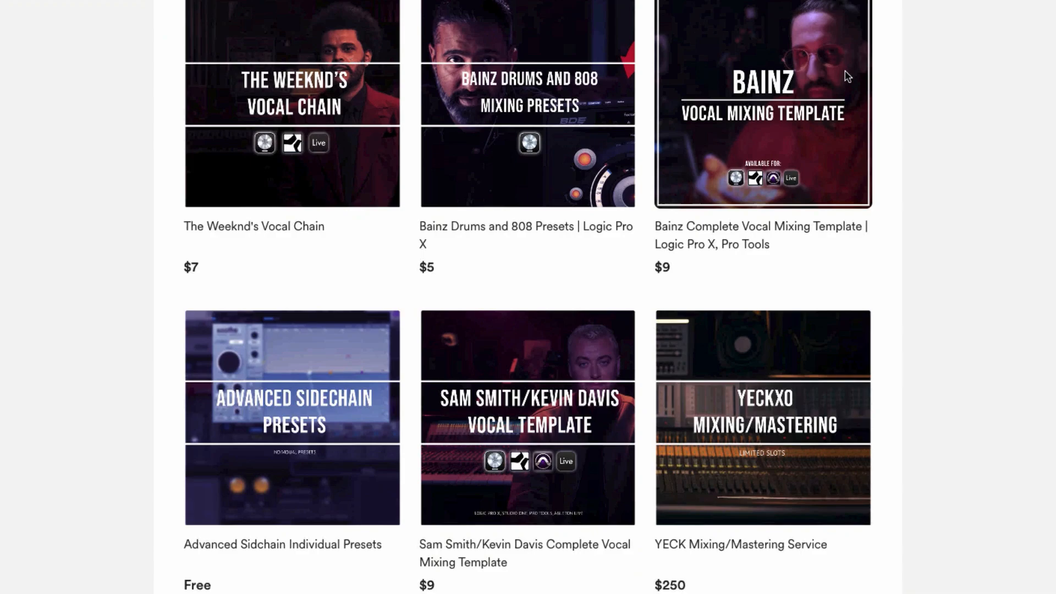
Browse the vocal chains, mixing templates and preset packs on the store page
scroll(847, 77, down, 8)
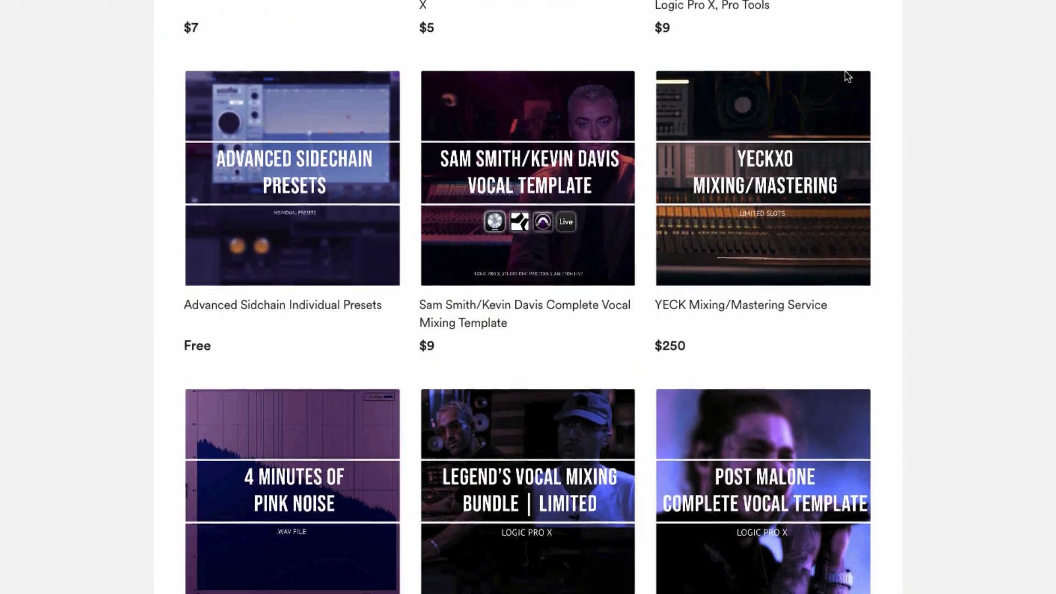
scroll(848, 78, down, 2)
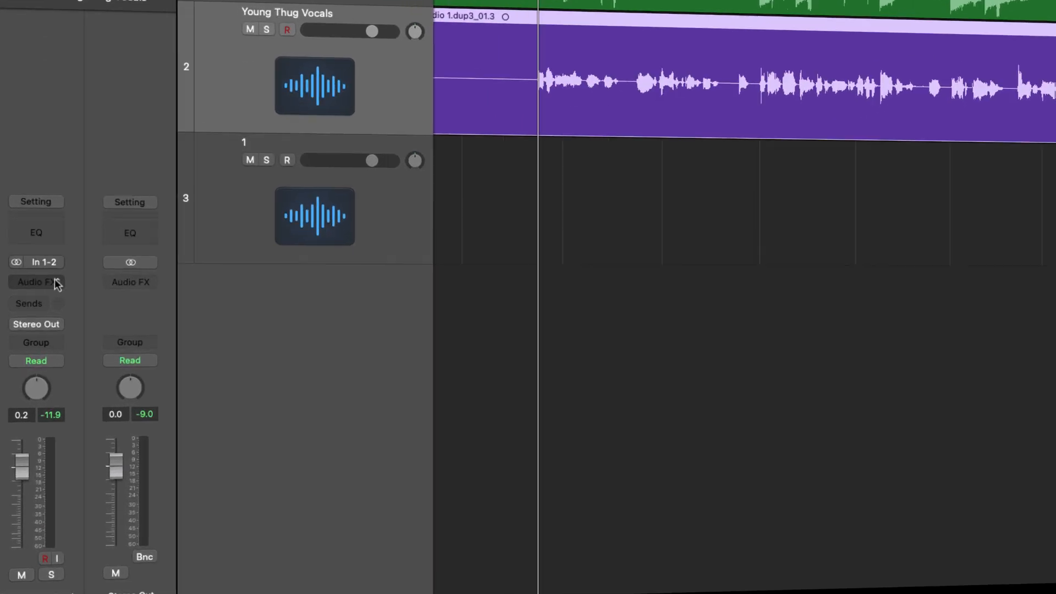
Insert Auto-Tune Artist on the Young Thug Vocals track and set it to E♭ minor with retune speed 5
click(30, 368)
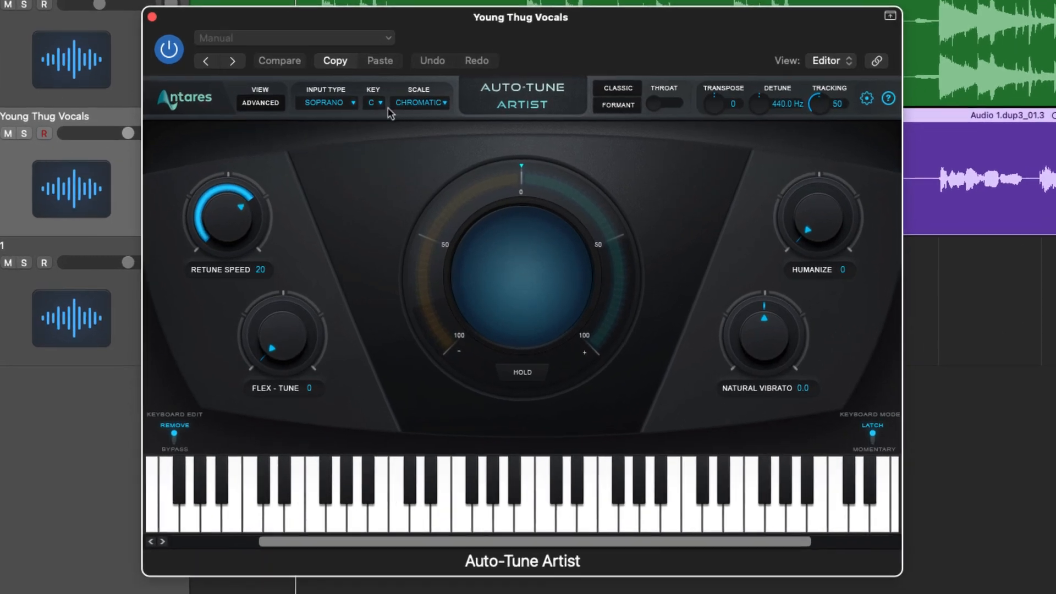
click(367, 127)
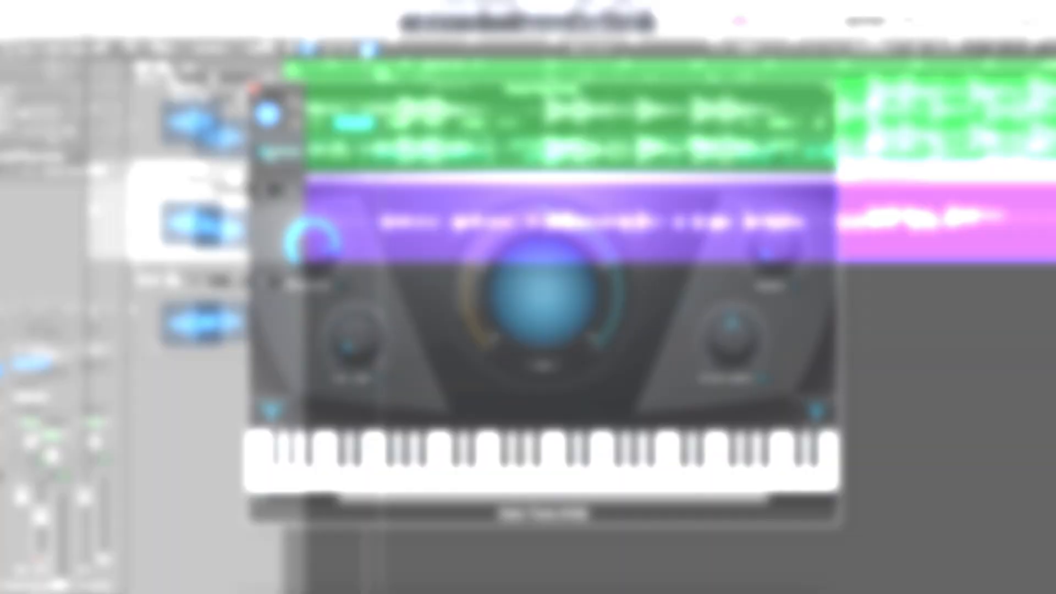
click(254, 88)
Add Q10 with a 100 Hz high-pass on band 1 at Q 20.1 and a 1.9 dB boost at 1971 Hz on band 7
click(47, 379)
click(52, 435)
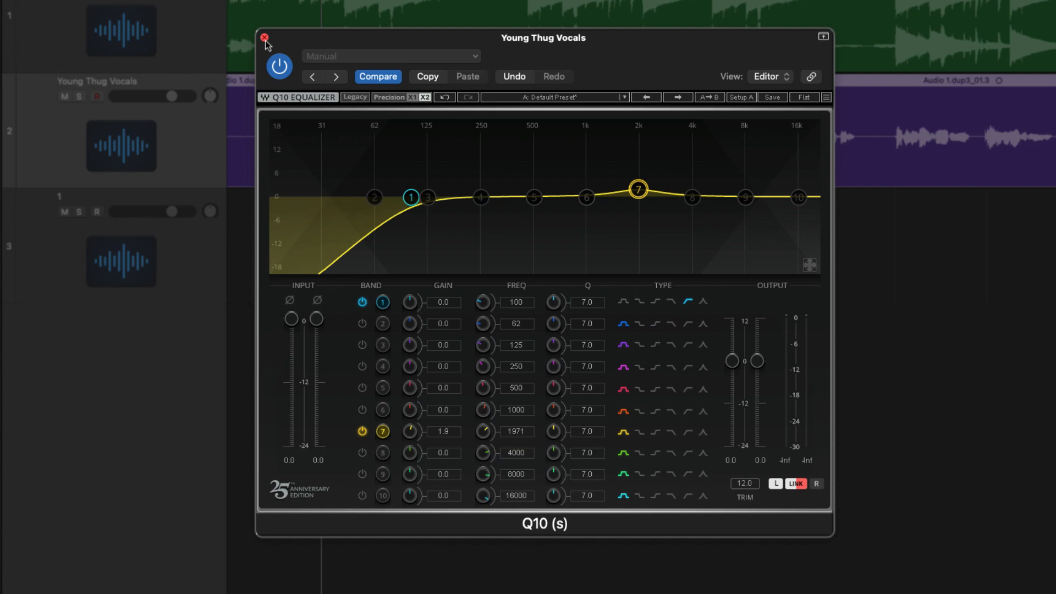
drag(552, 302, 552, 286)
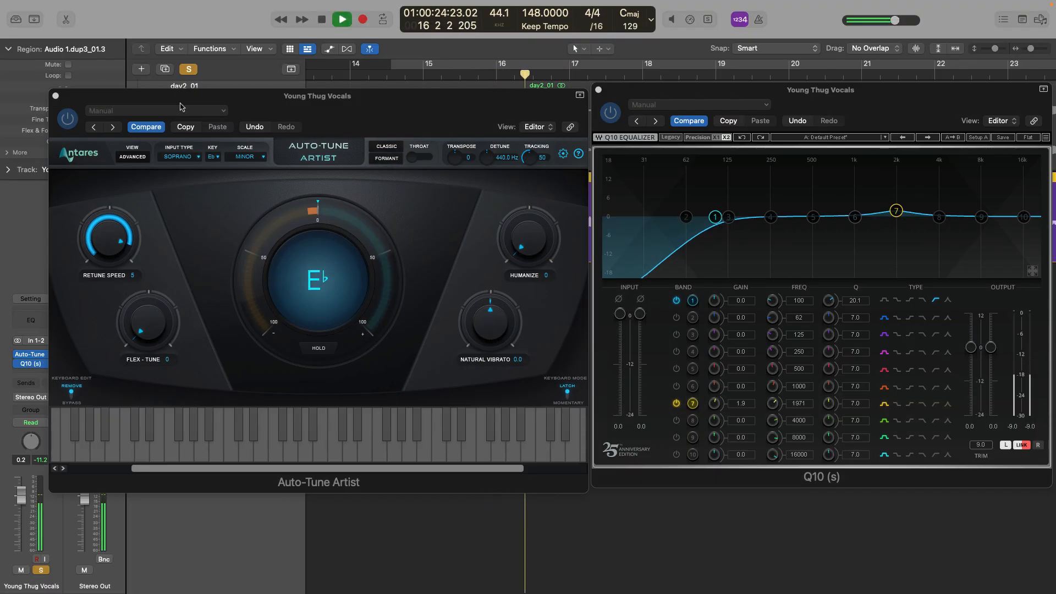
click(56, 97)
Insert RVox in stereo after Q10, set its gain to -5.3, and lower its compression to -15.0 during playback
click(30, 373)
mouse_move(42, 399)
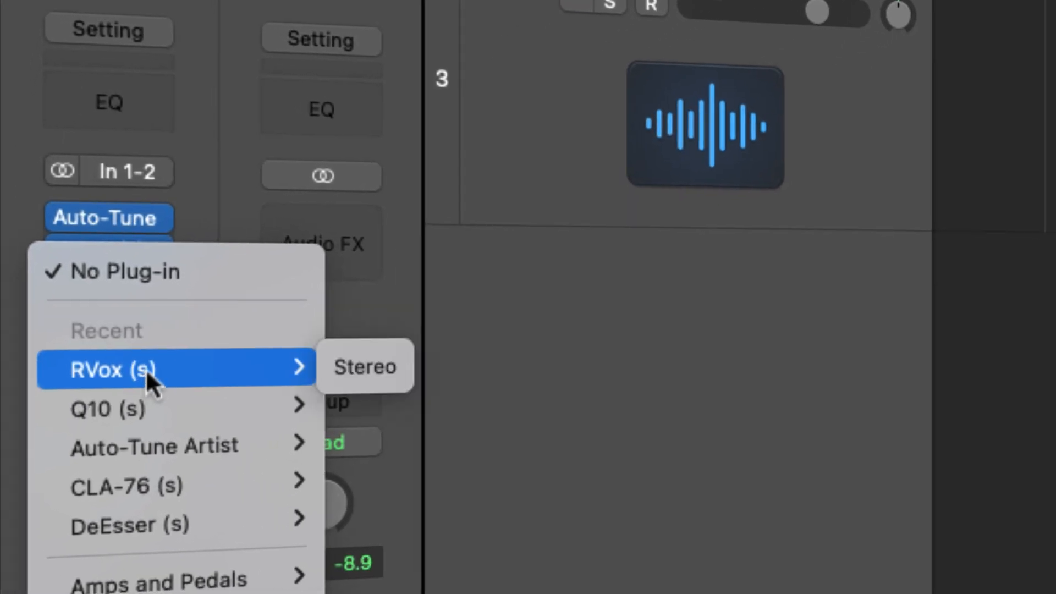
click(366, 367)
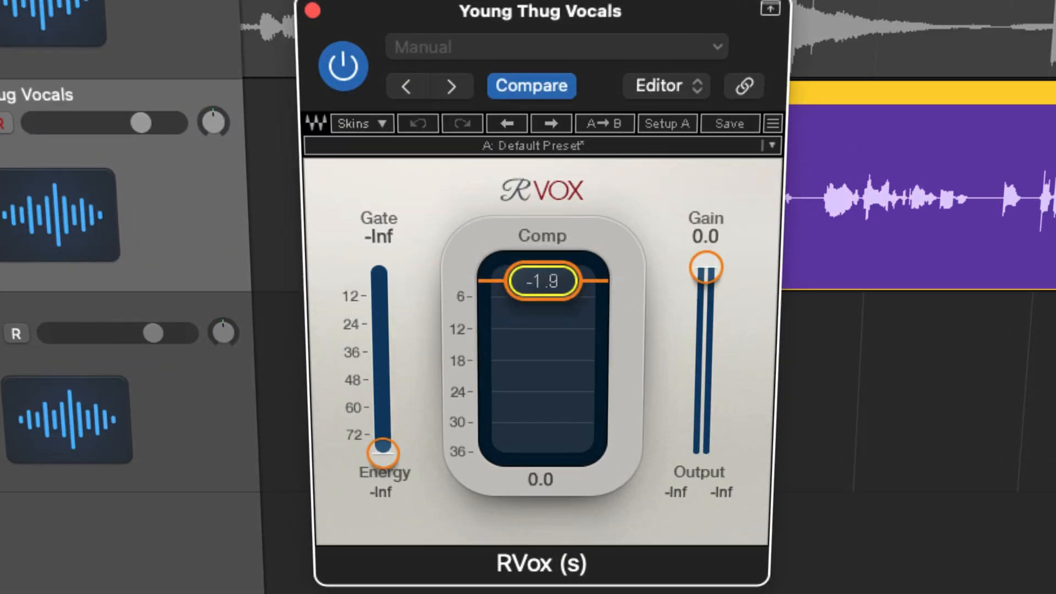
drag(543, 282, 543, 306)
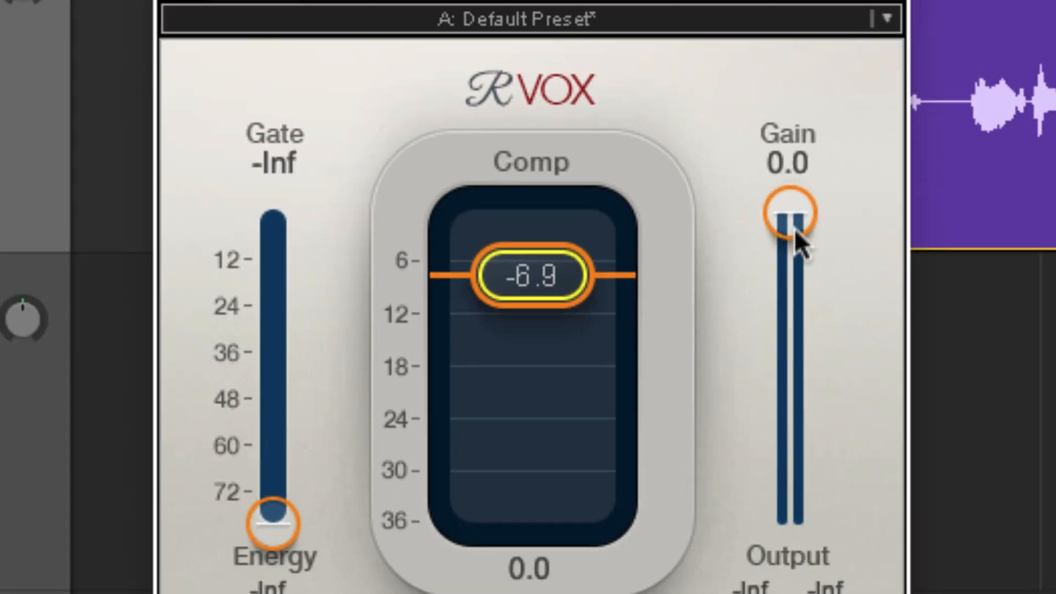
drag(794, 229, 794, 272)
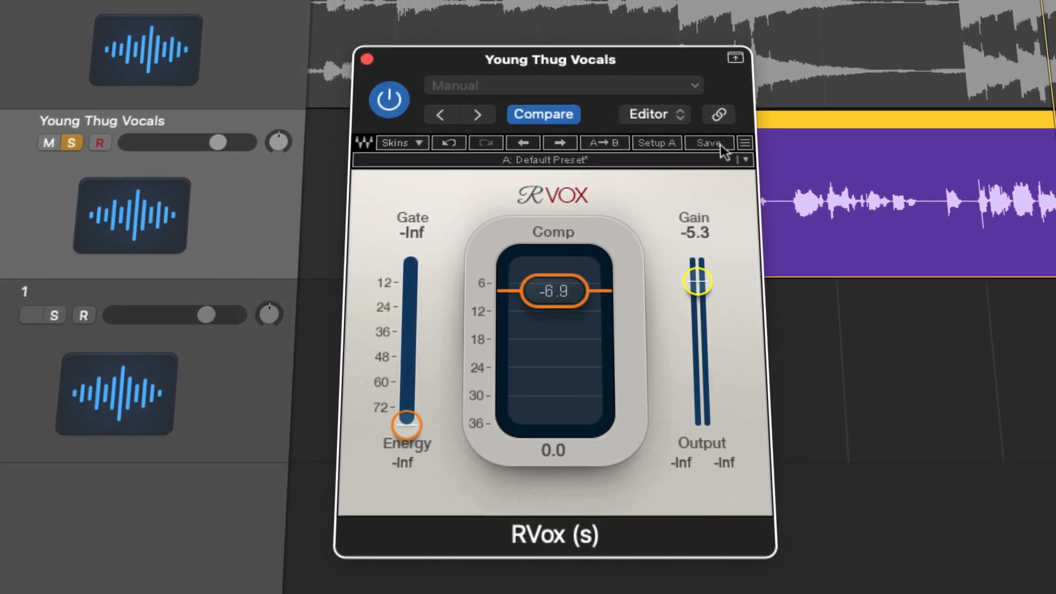
key(space)
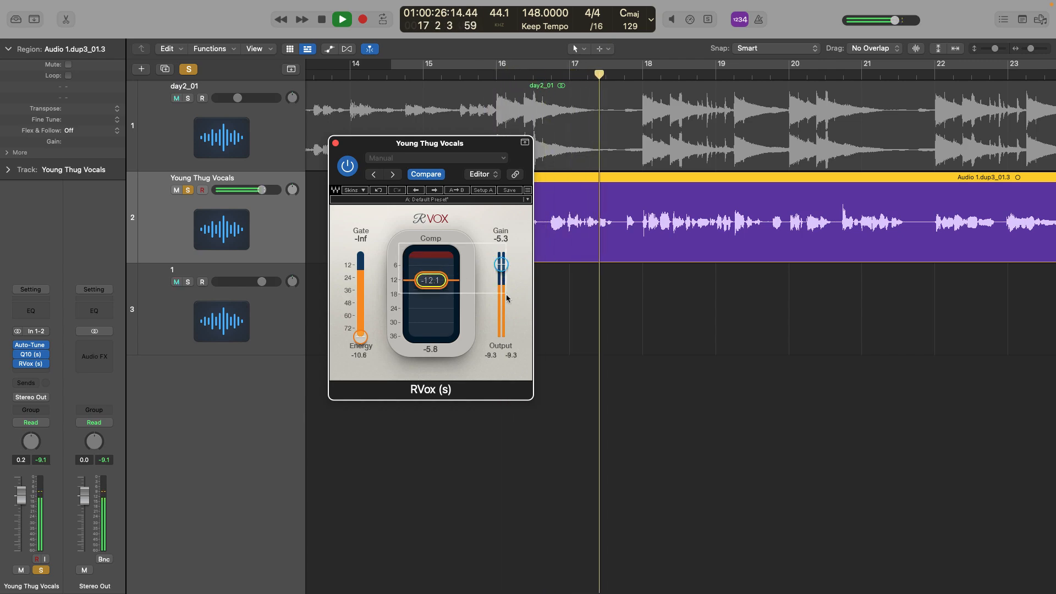
drag(431, 285, 432, 288)
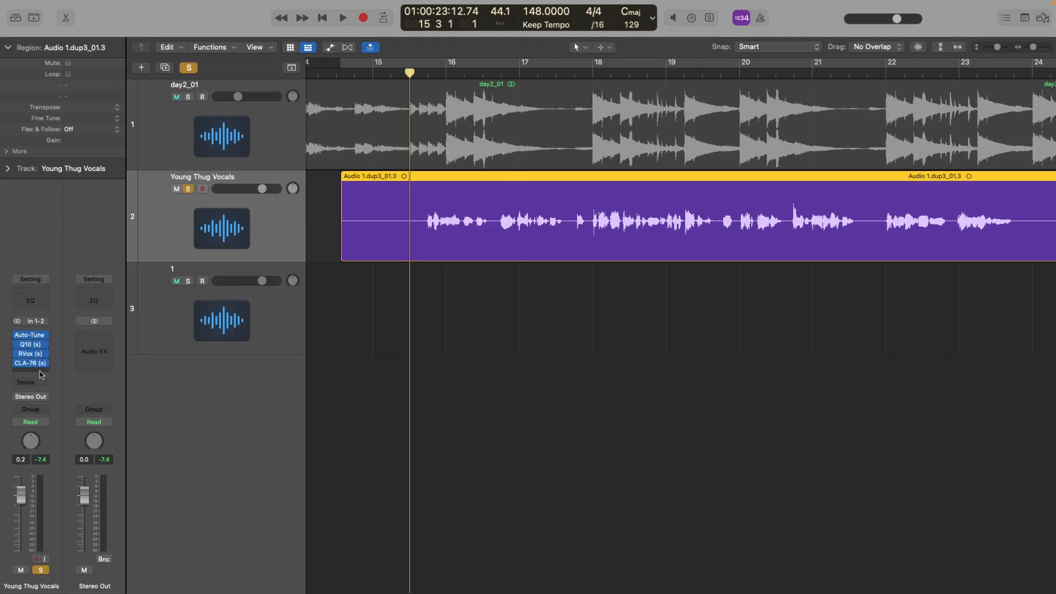
Insert SSL EV2 Channel after CLA-76 on the vocal track and toggle the expander's F.ATK switch
click(30, 361)
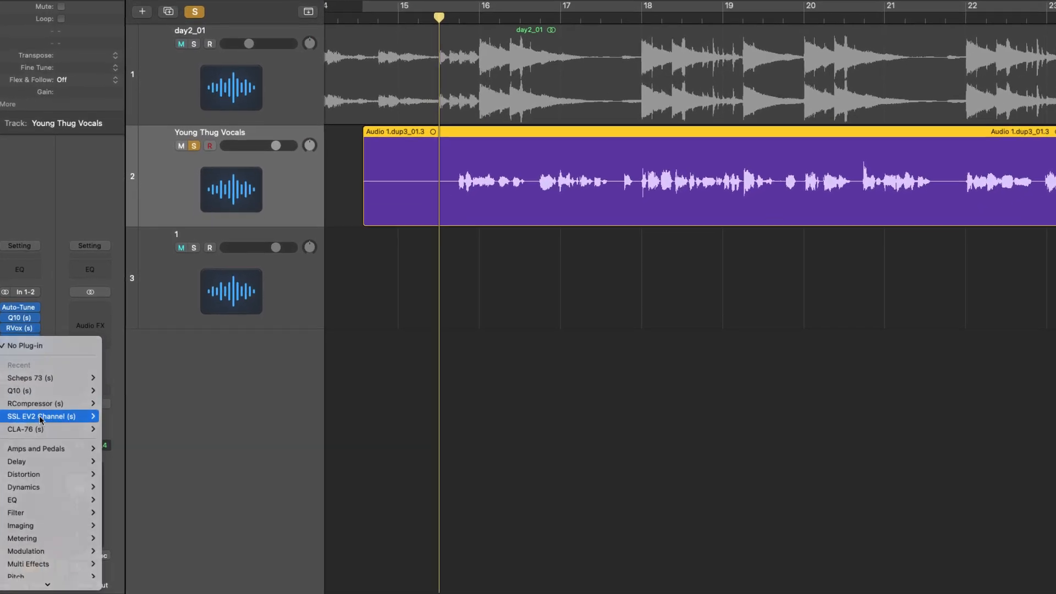
click(39, 443)
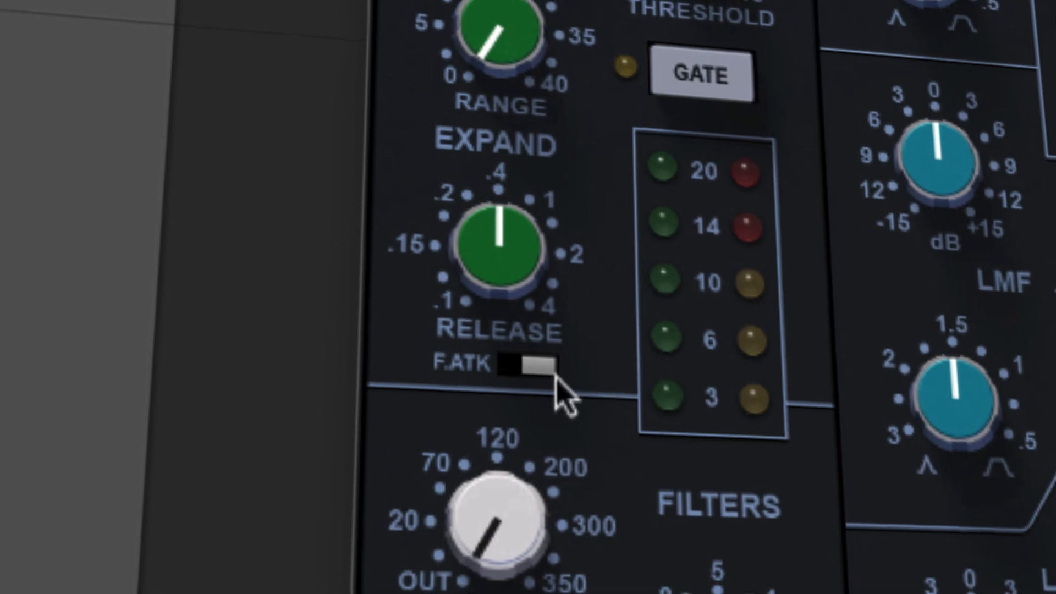
click(521, 335)
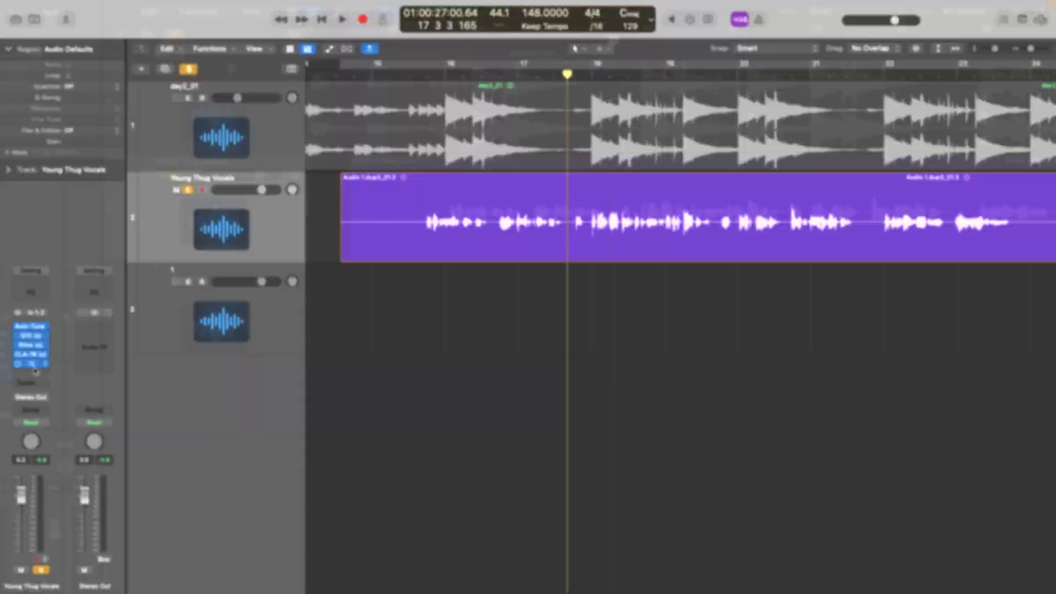
Insert RCompressor after SSL EV2 Channel with threshold -13.3, ratio 3.46 and release 33.0, and close its window
click(31, 370)
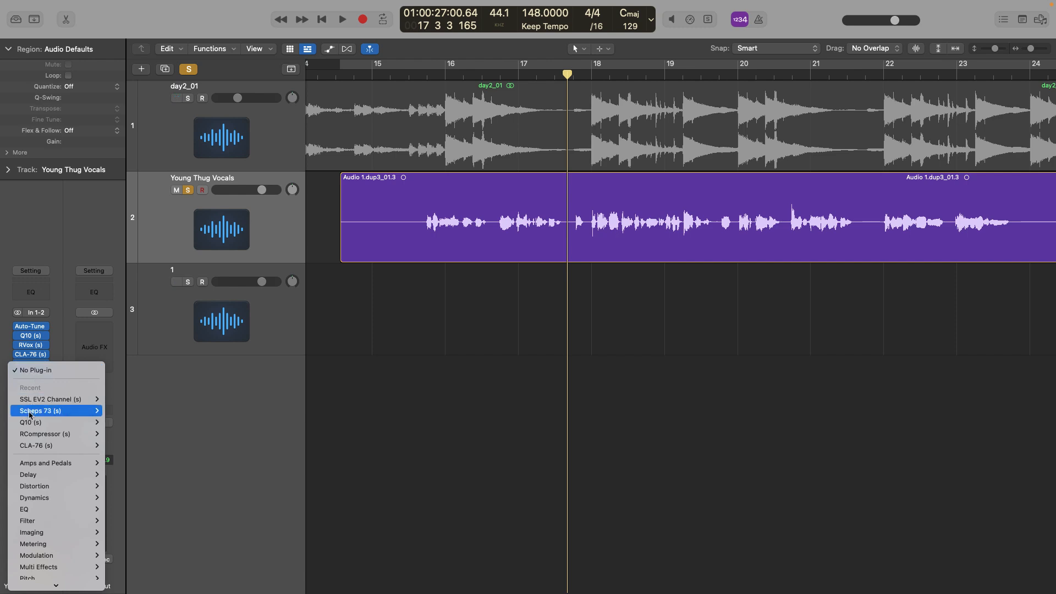
click(27, 435)
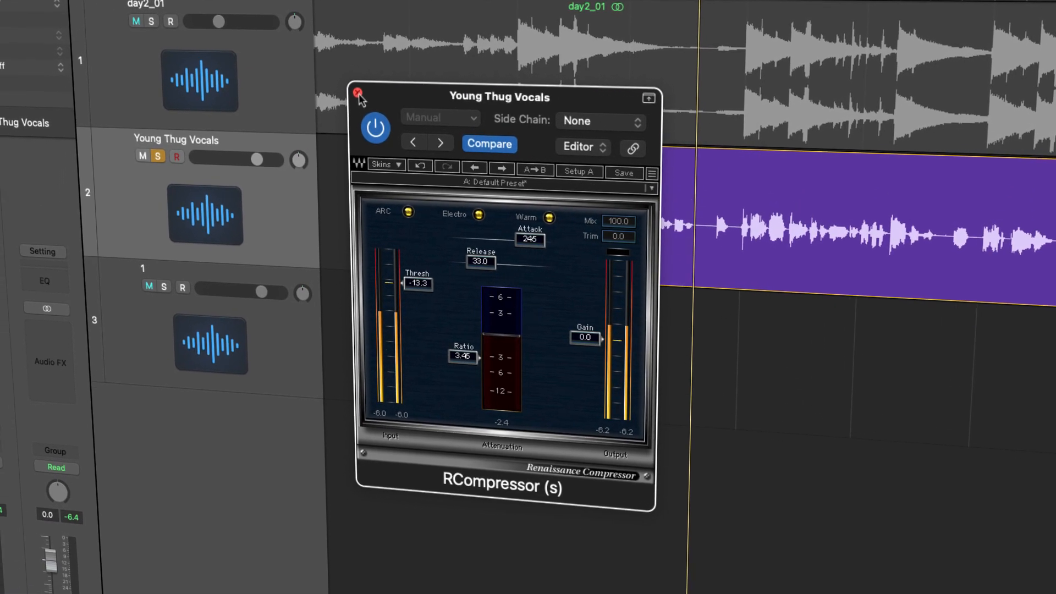
click(358, 93)
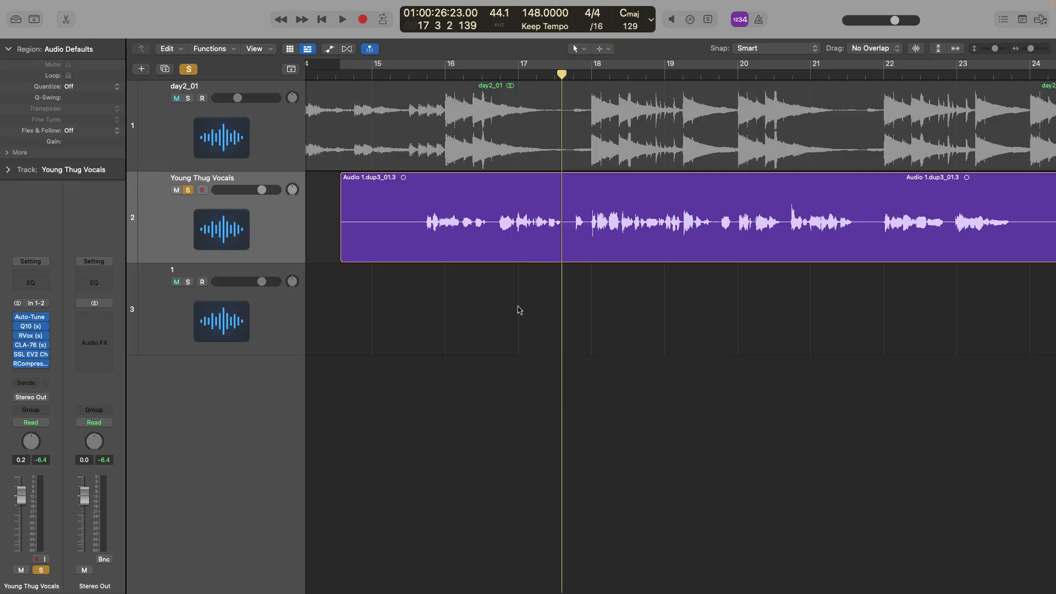
Review the RVox, CLA-76, SSL EV2 Channel and RCompressor settings side by side, and hide the plug-in windows
key(v)
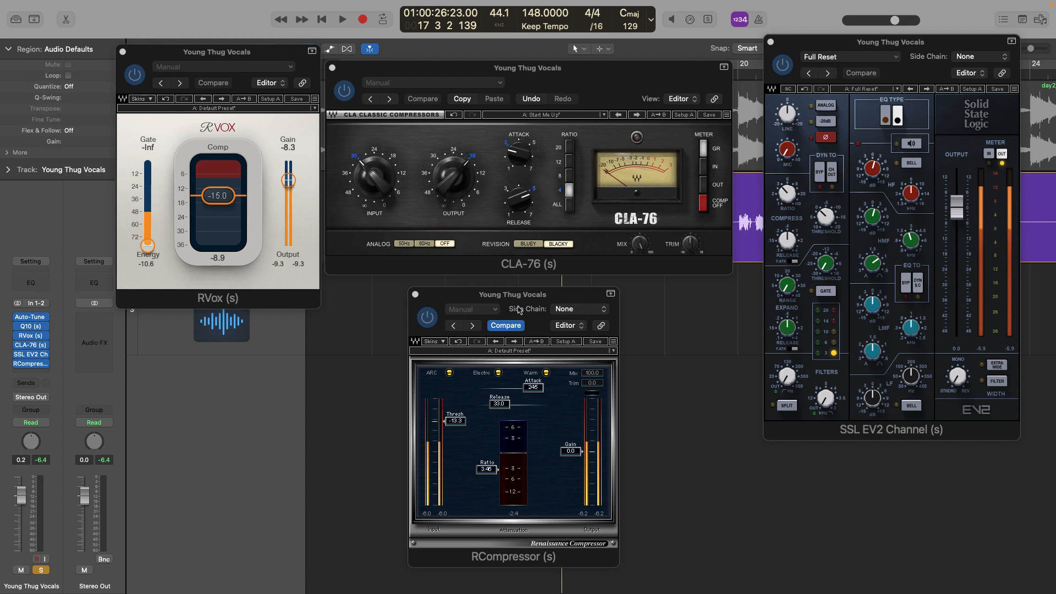
click(242, 281)
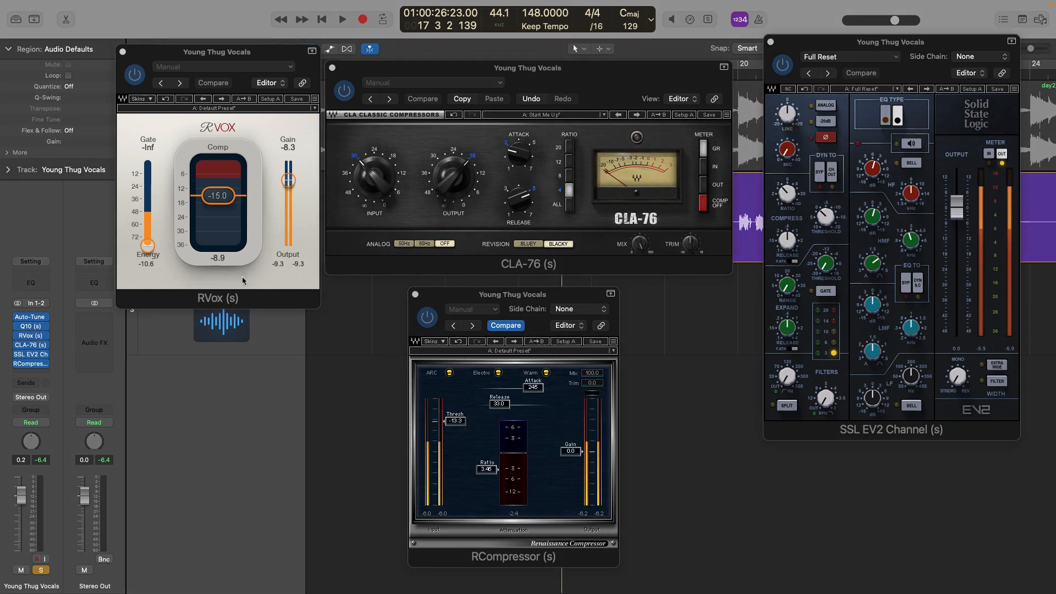
click(362, 247)
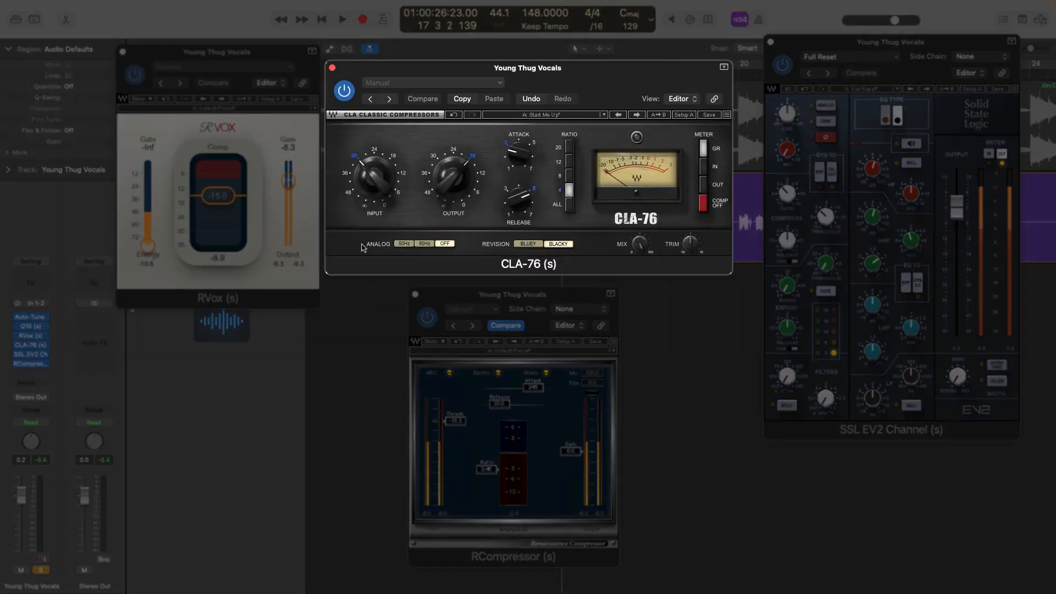
click(768, 208)
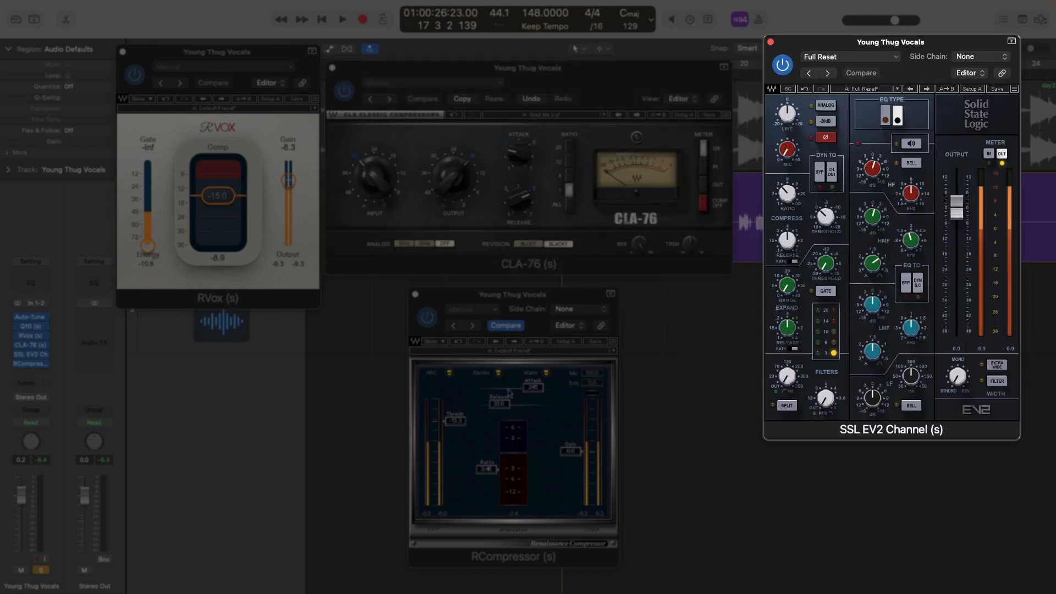
click(468, 394)
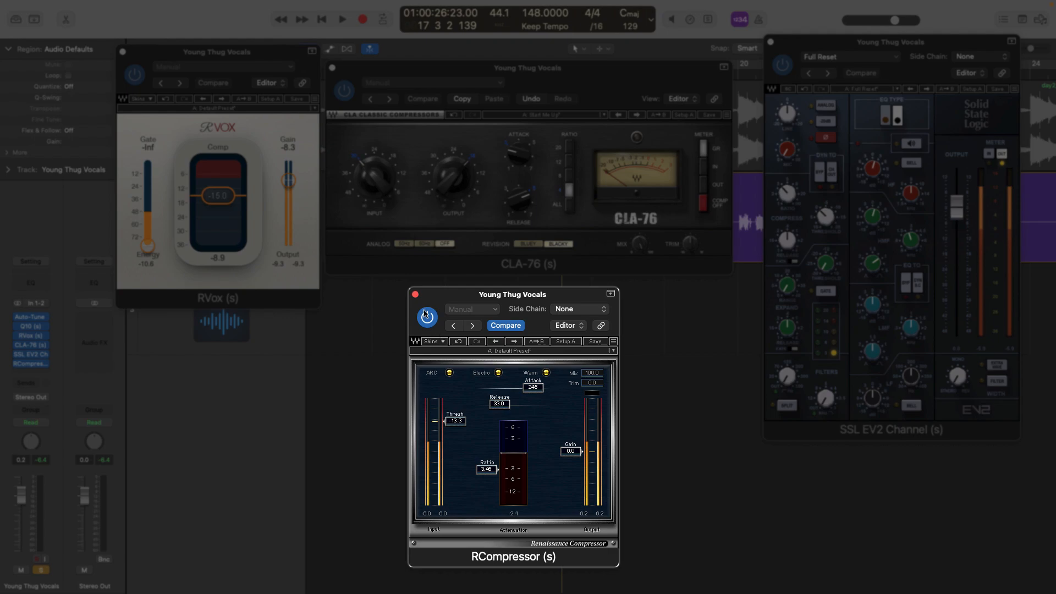
key(v)
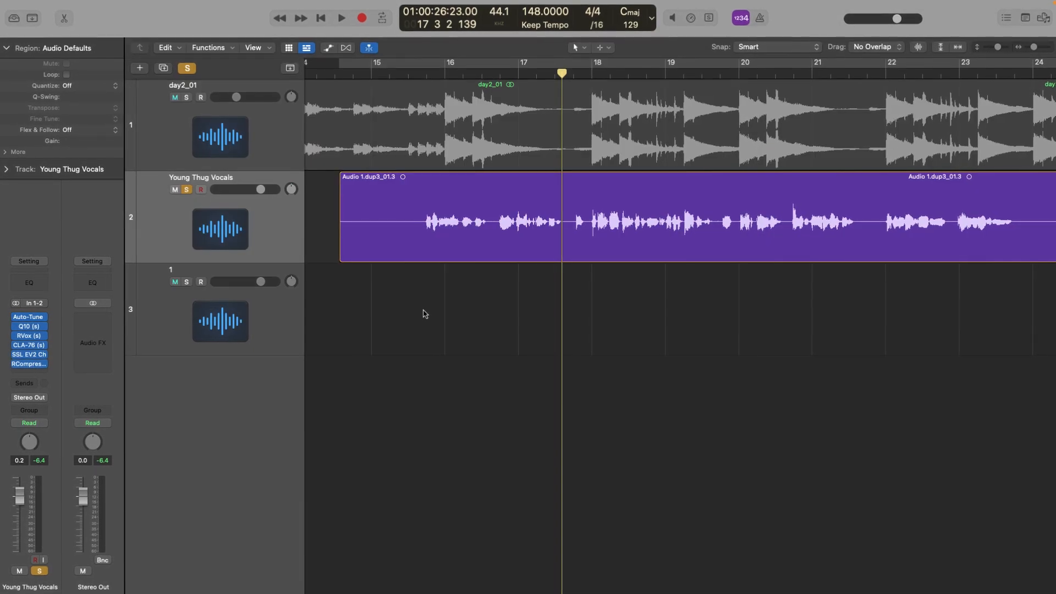
key(v)
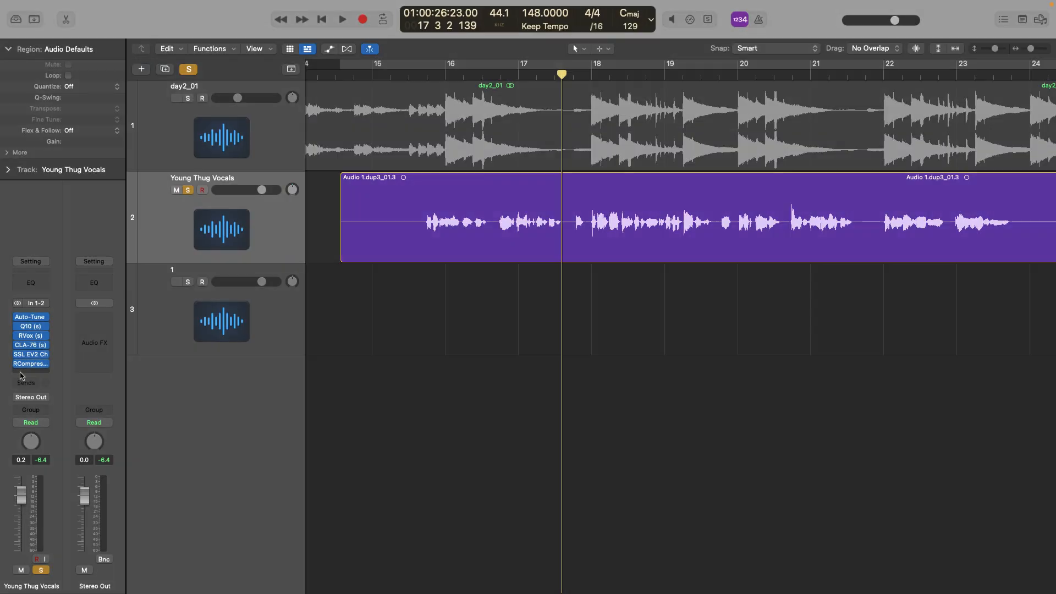
Insert a second Q10 after RCompressor, cutting 3 dB at 320 Hz and boosting 3 dB at 16000 Hz with Q 12.3
click(22, 373)
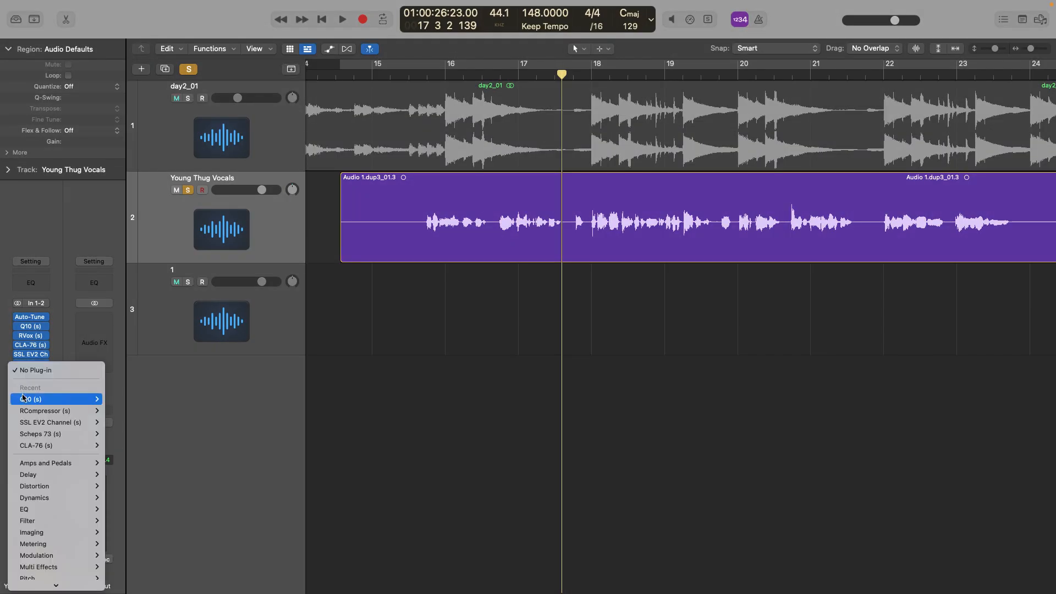
click(23, 399)
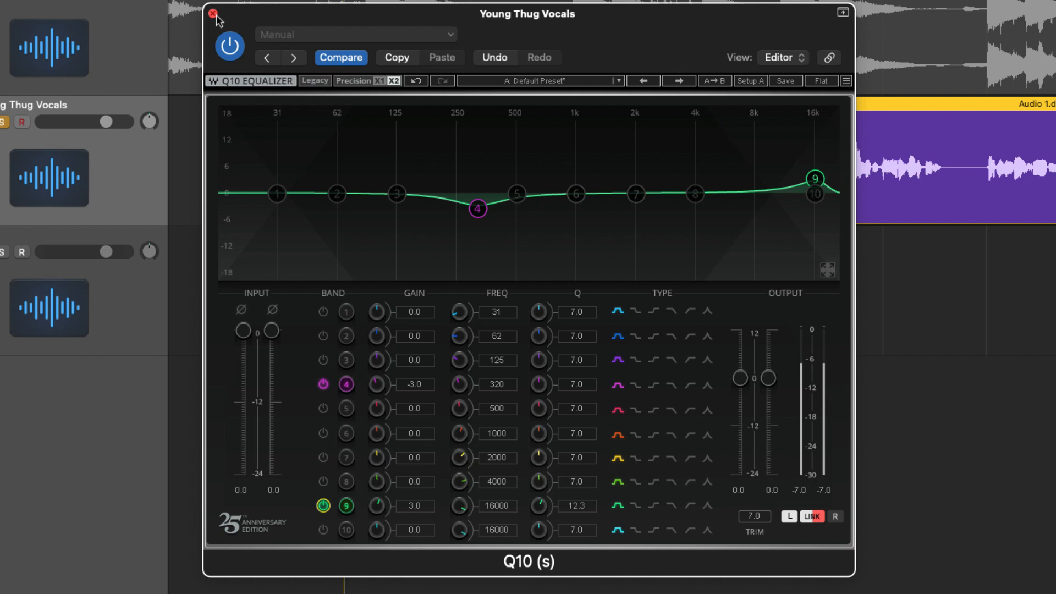
click(213, 13)
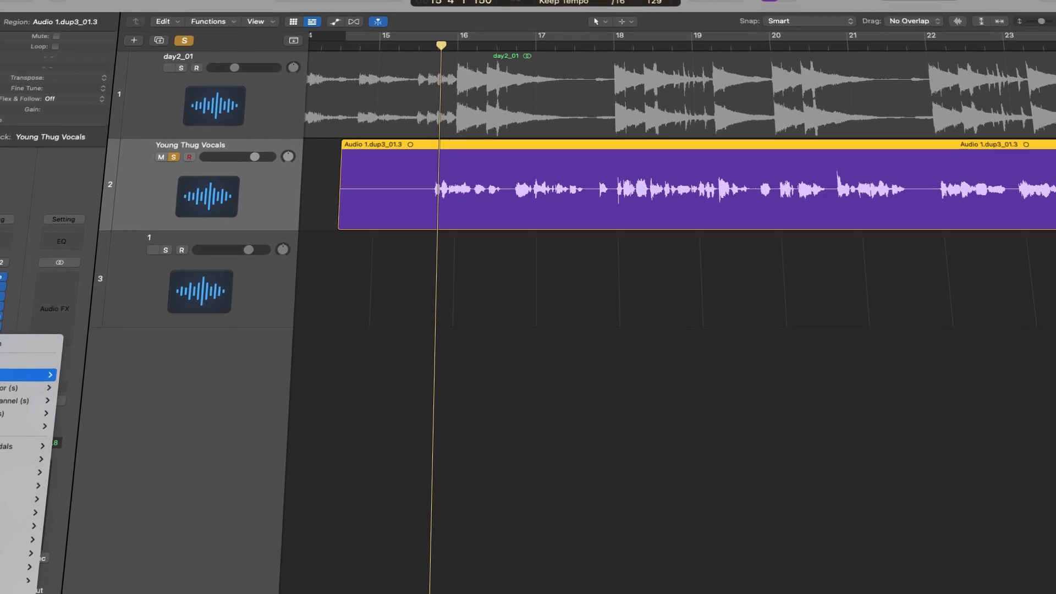
Insert Scheps 73 at the end of the vocal plug-in chain and raise the system volume during playback
click(11, 376)
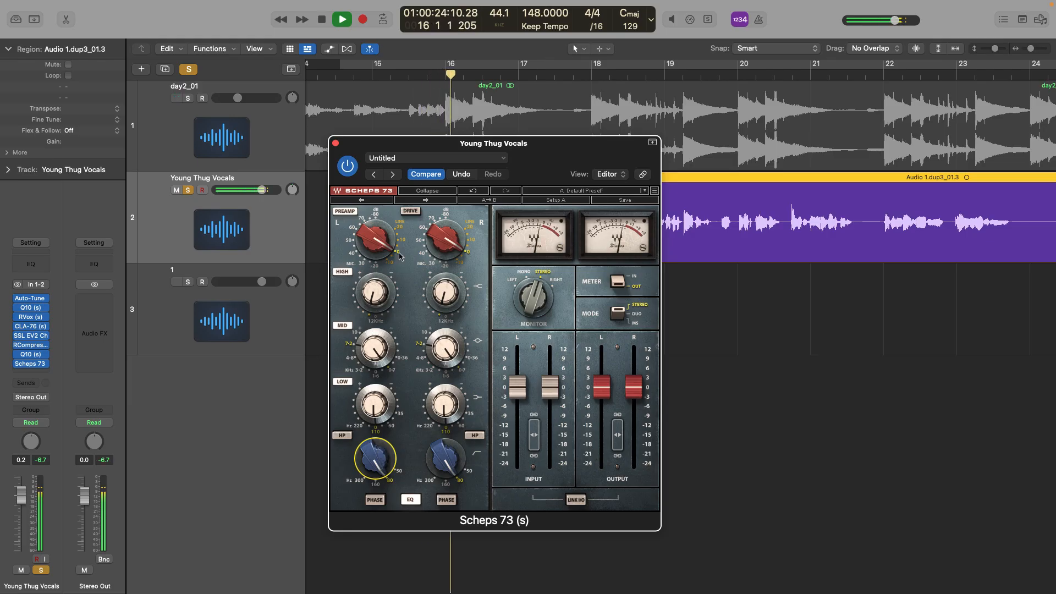
key(XF86AudioRaiseVolume)
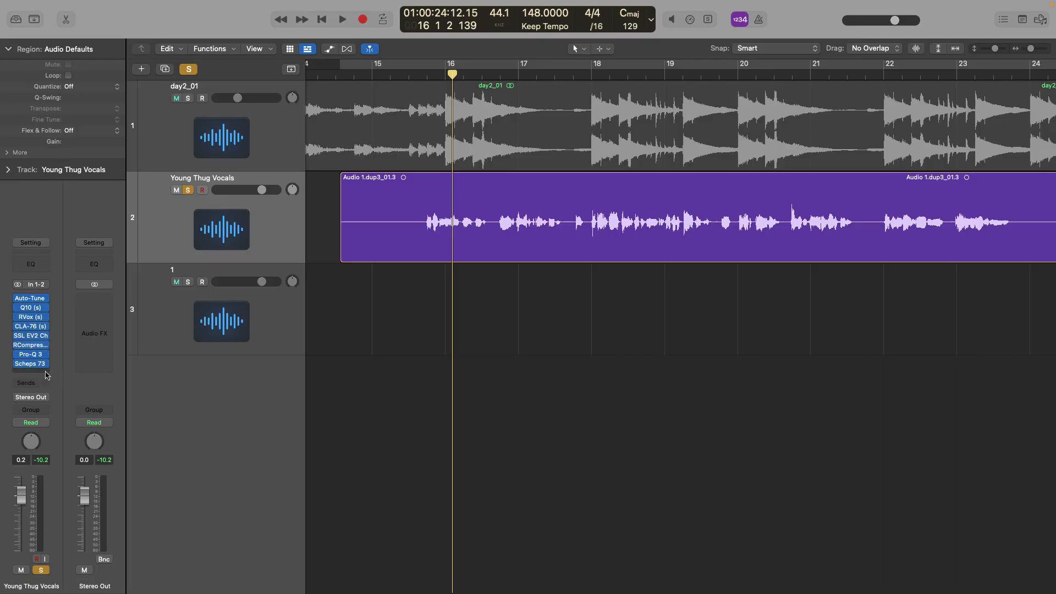
Insert API-550B after Scheps 73, cut its low-mid band at 180 Hz while the vocal plays, close its window and stop playback
click(46, 374)
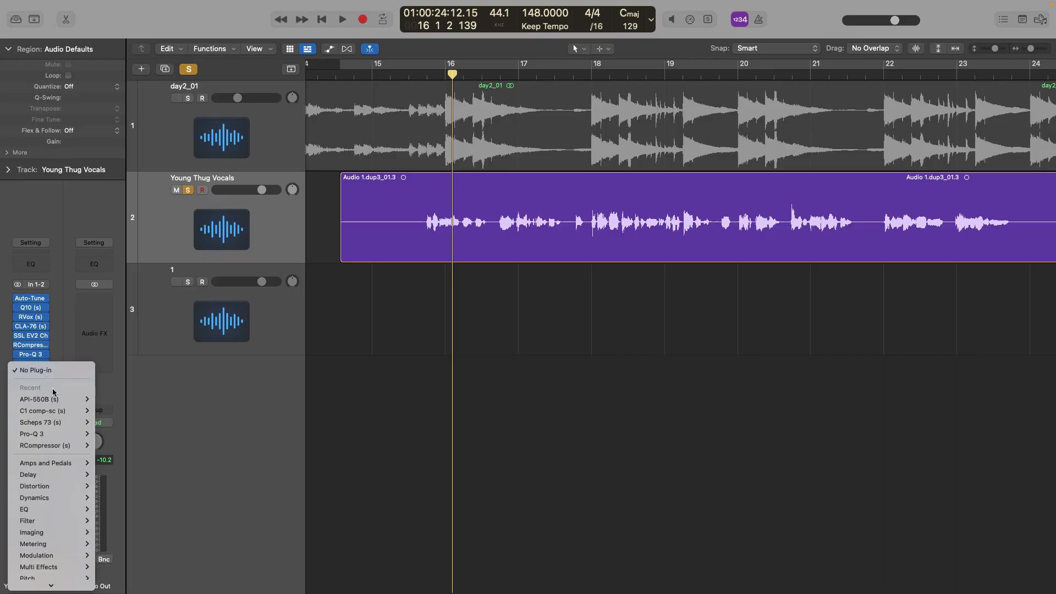
click(107, 399)
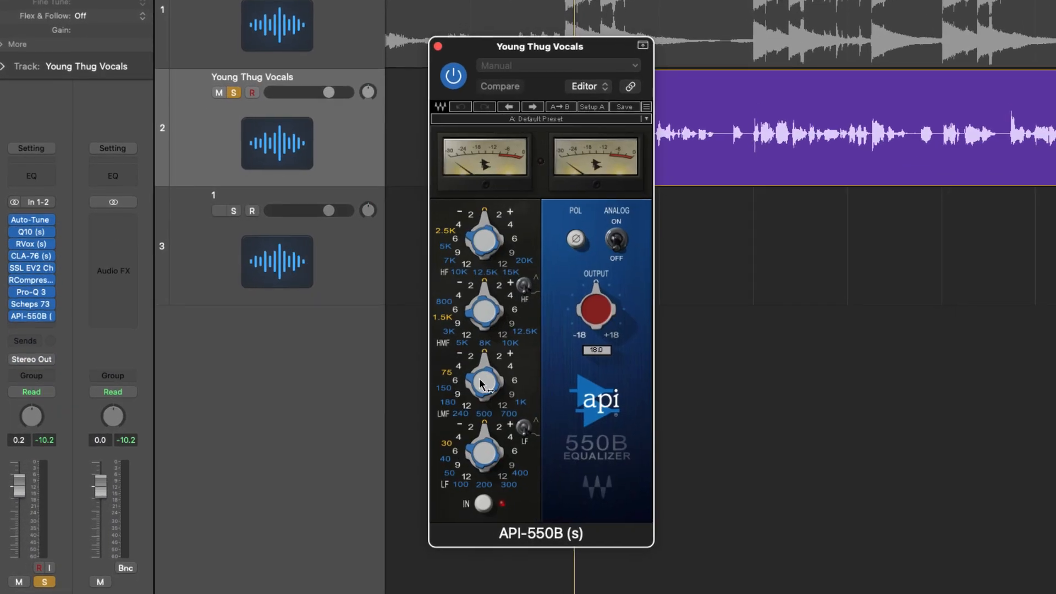
click(480, 384)
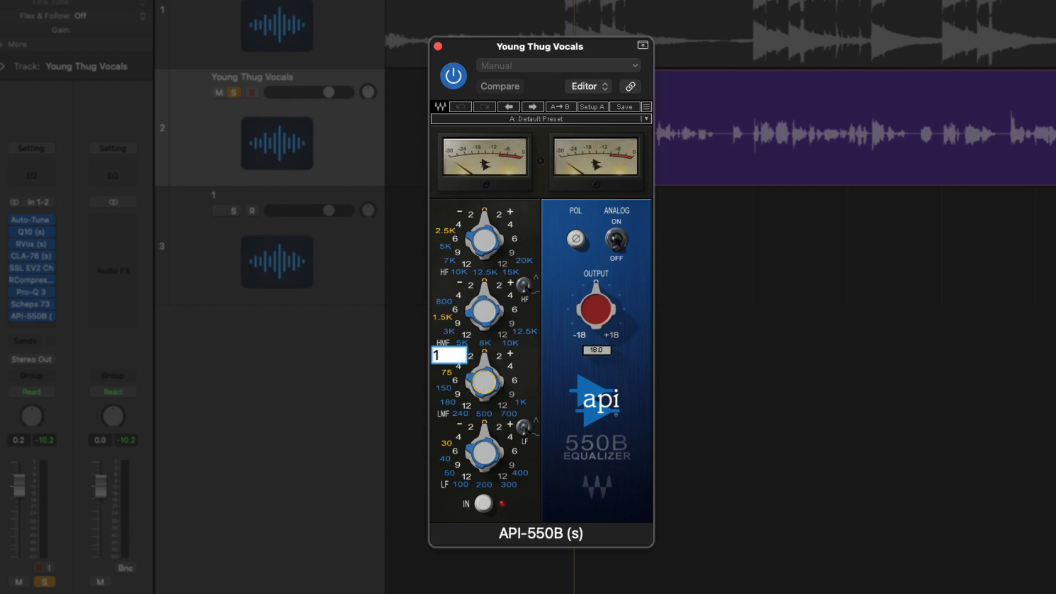
click(480, 361)
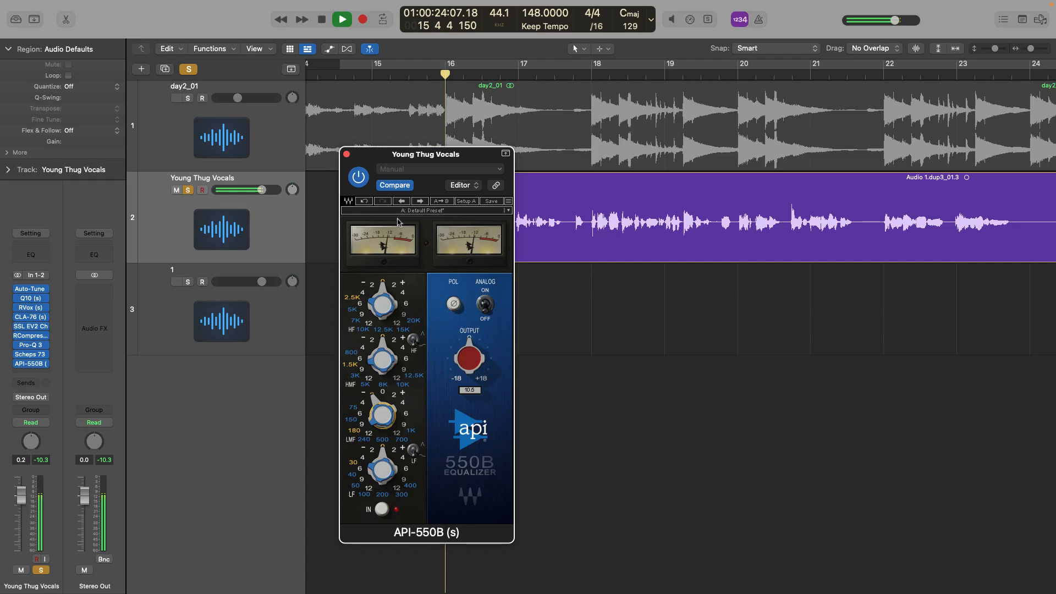
click(347, 155)
key(space)
Insert the C1 comp-sc compressor after API-550B in the vocal plug-in chain
click(42, 364)
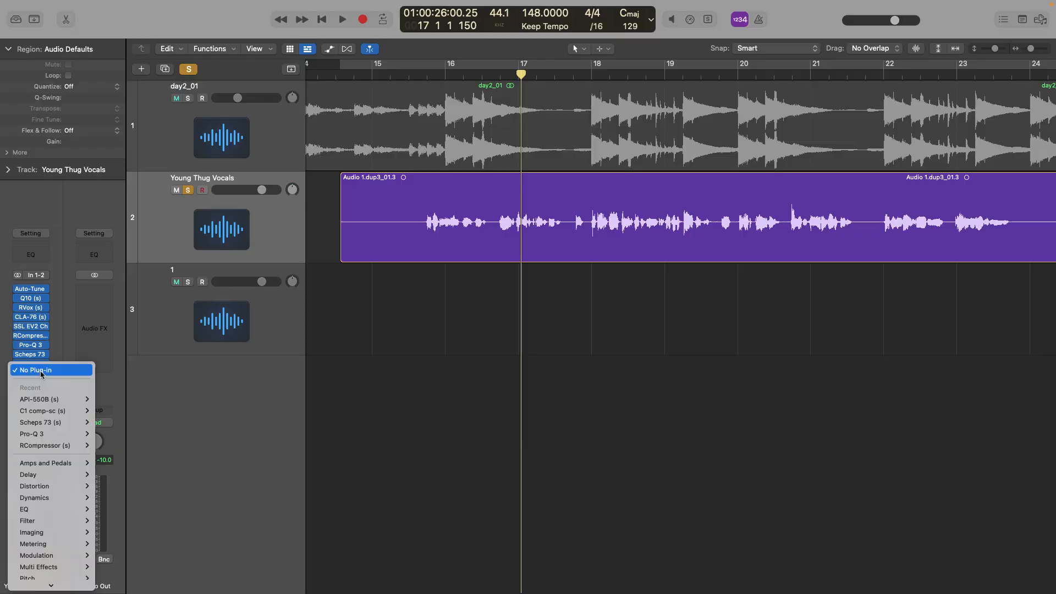
mouse_move(45, 411)
click(107, 411)
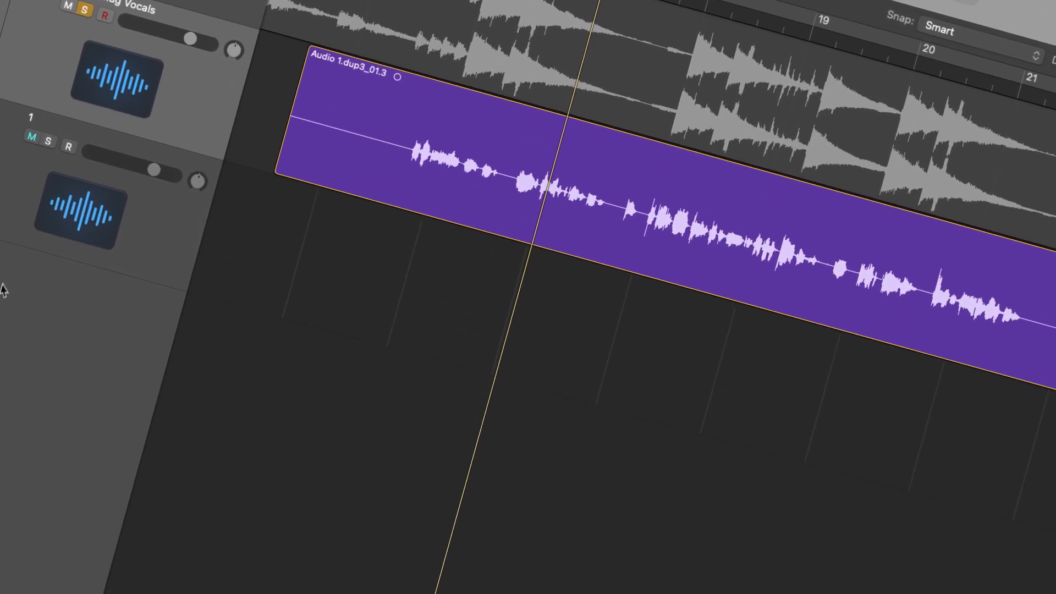
Check the sends in the mixer, add a Bus 1 (VERB) send to the vocal track, and open its Abbey Road Plates reverb
key(x)
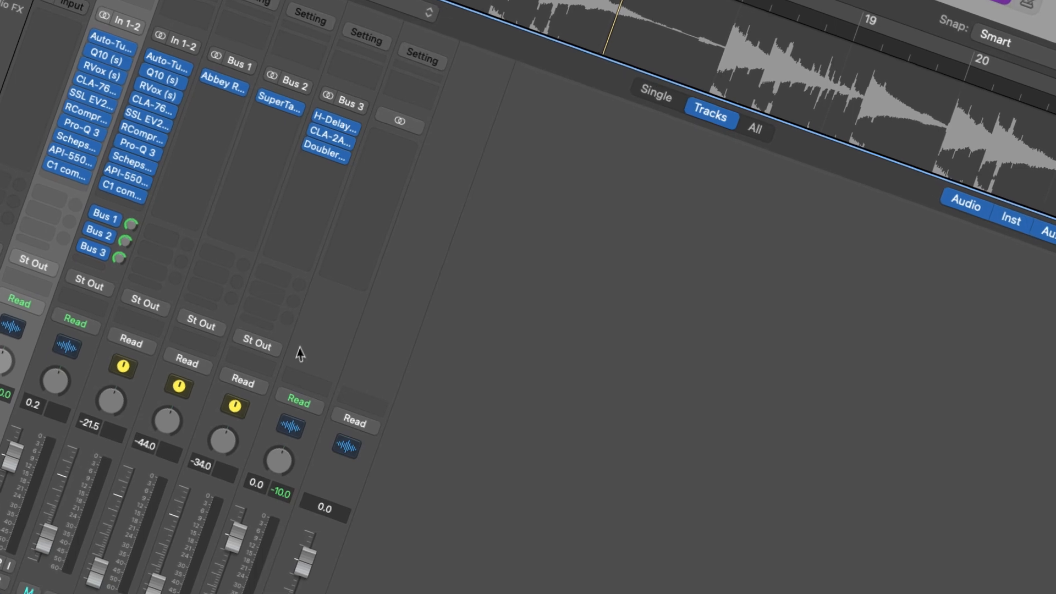
key(x)
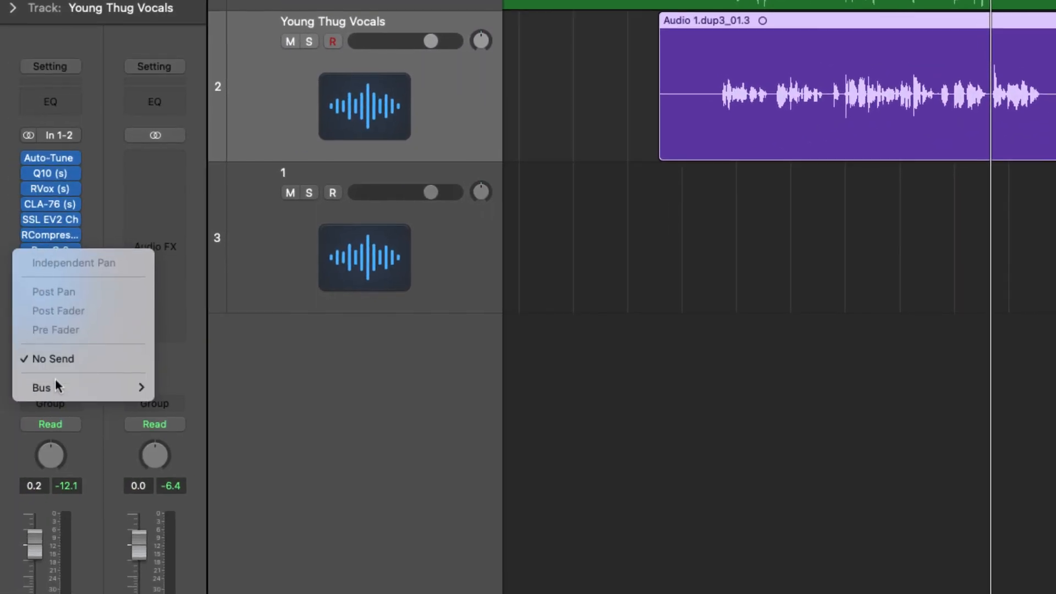
mouse_move(57, 385)
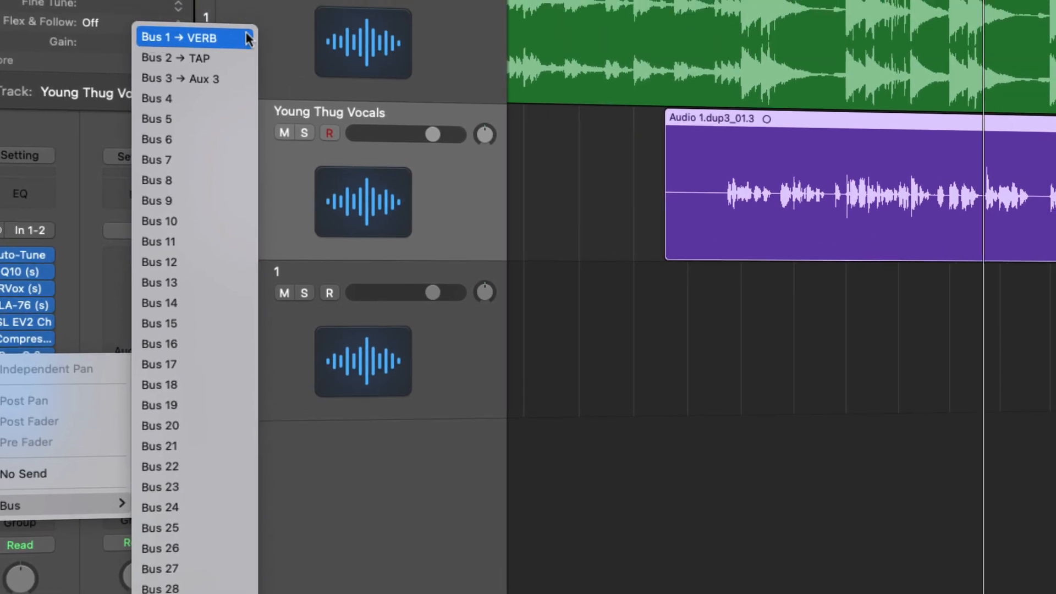
click(189, 35)
click(140, 366)
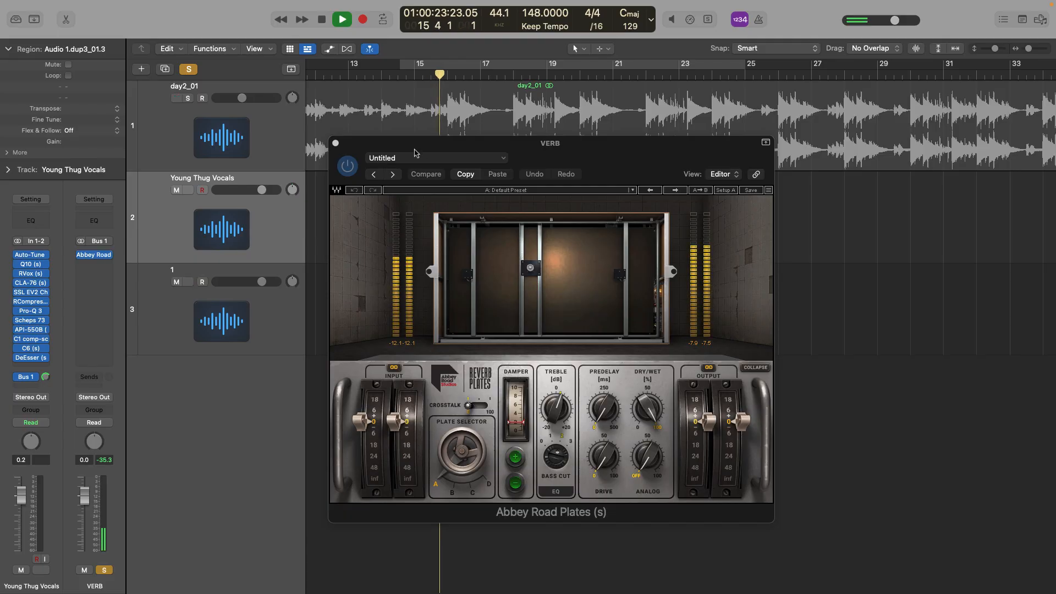
Move the Abbey Road Plates window aside, solo the vocal track alongside VERB, and lower the VERB channel level during playback
drag(401, 66, 497, 165)
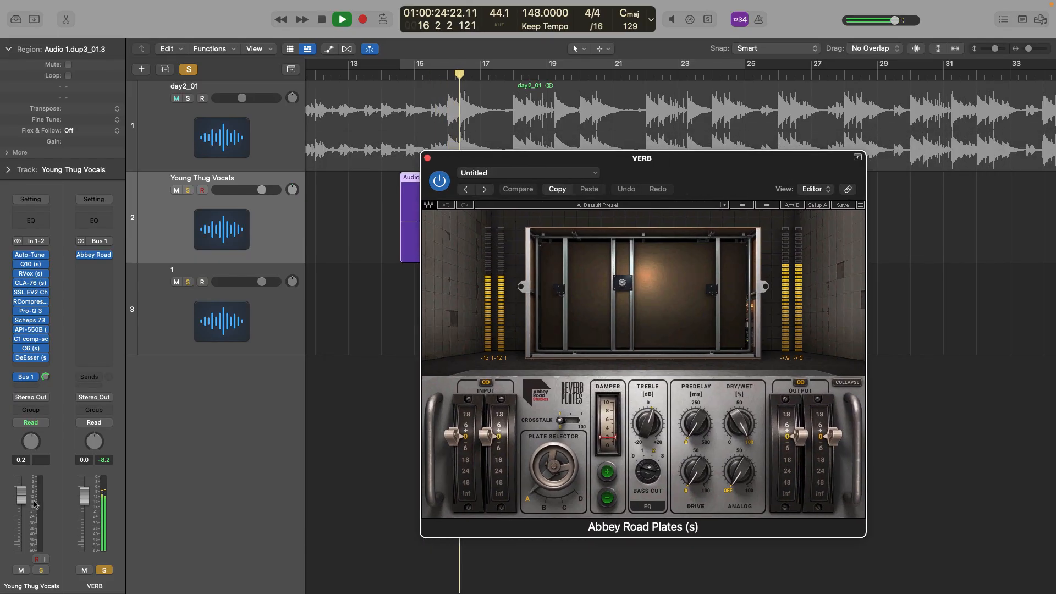
click(40, 570)
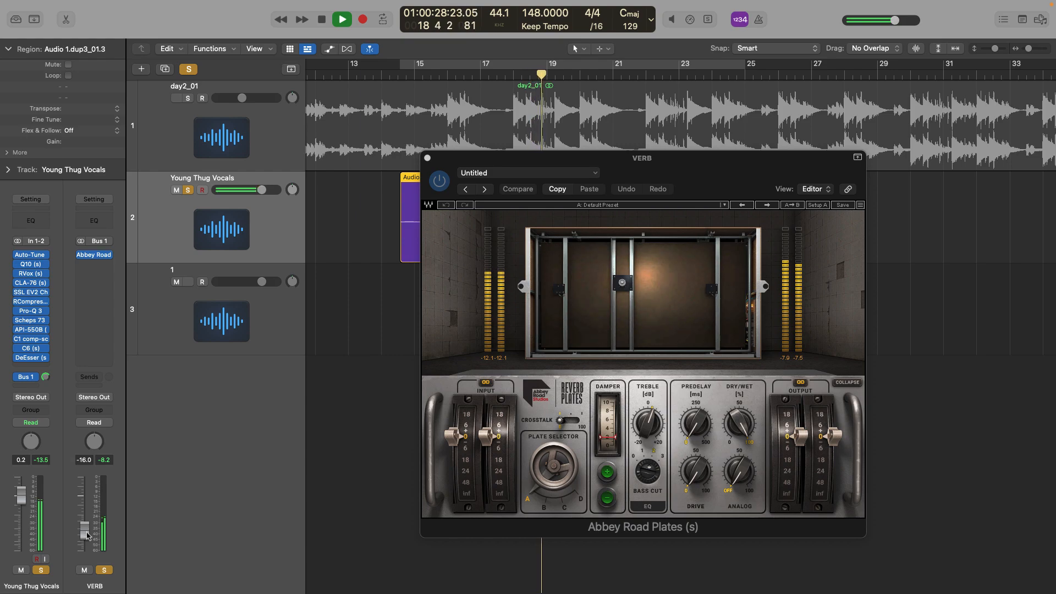
drag(87, 536, 86, 543)
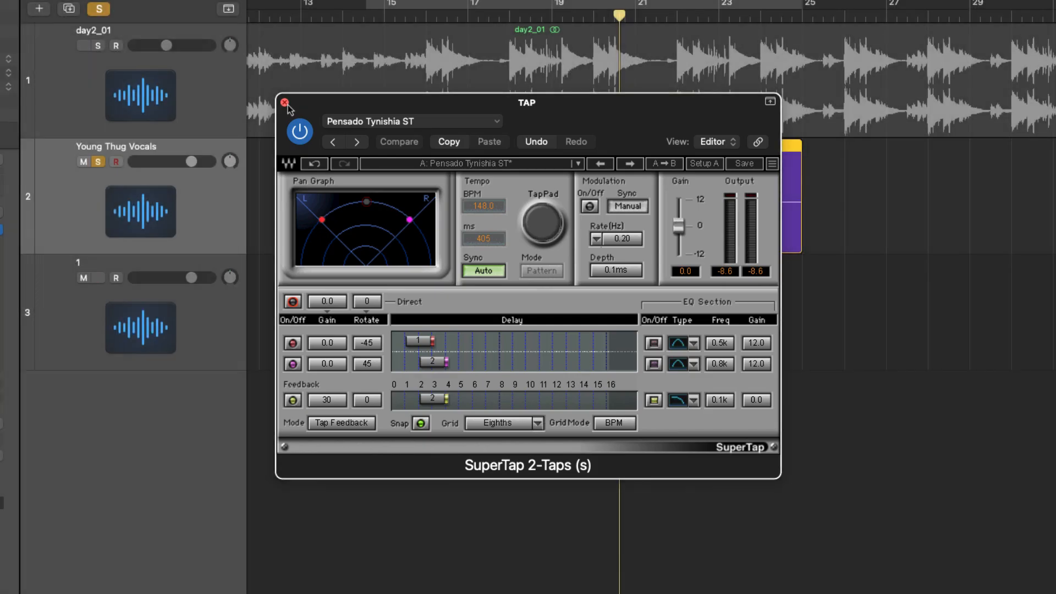
Close the SuperTap 2-Taps window, solo the vocal track alongside TAP, and lower the TAP channel level to -30.0 dB
click(285, 102)
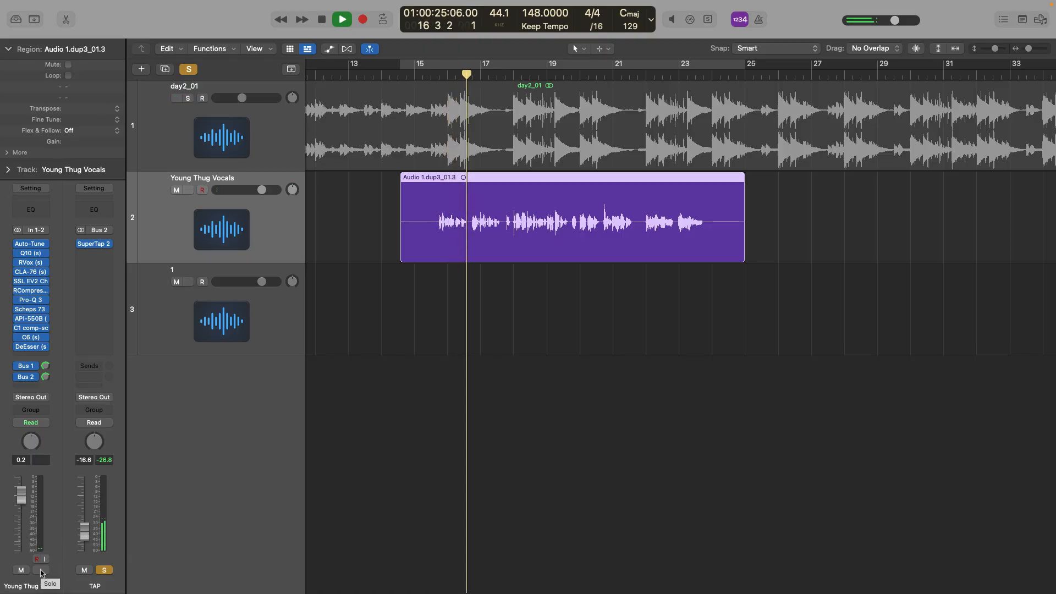
click(41, 570)
drag(86, 539, 85, 545)
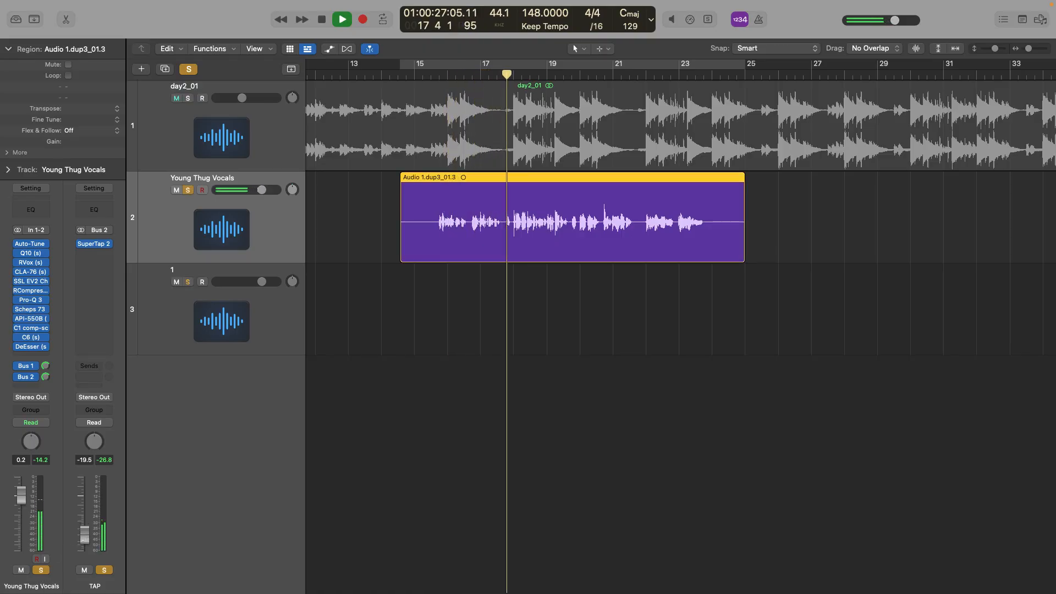
Add a third send on the vocal track routed to Bus 3, feeding Aux 3
click(28, 386)
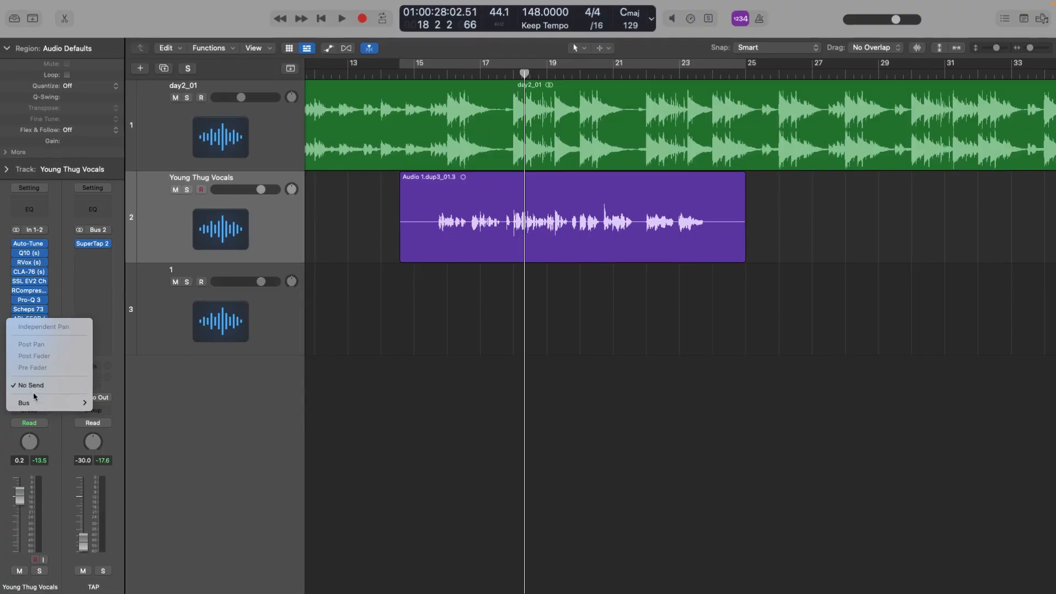
mouse_move(33, 404)
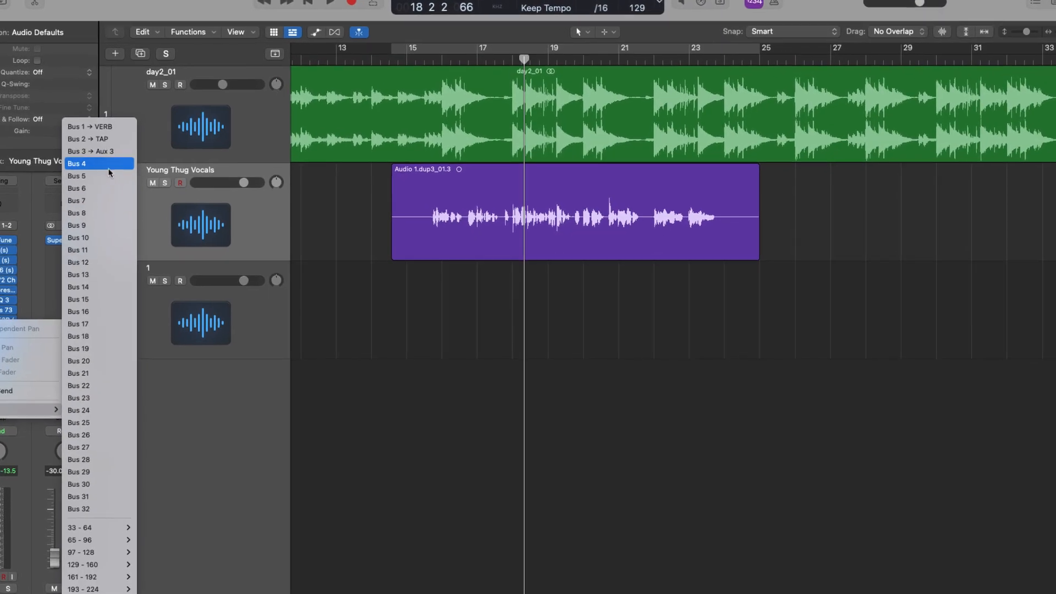
click(110, 153)
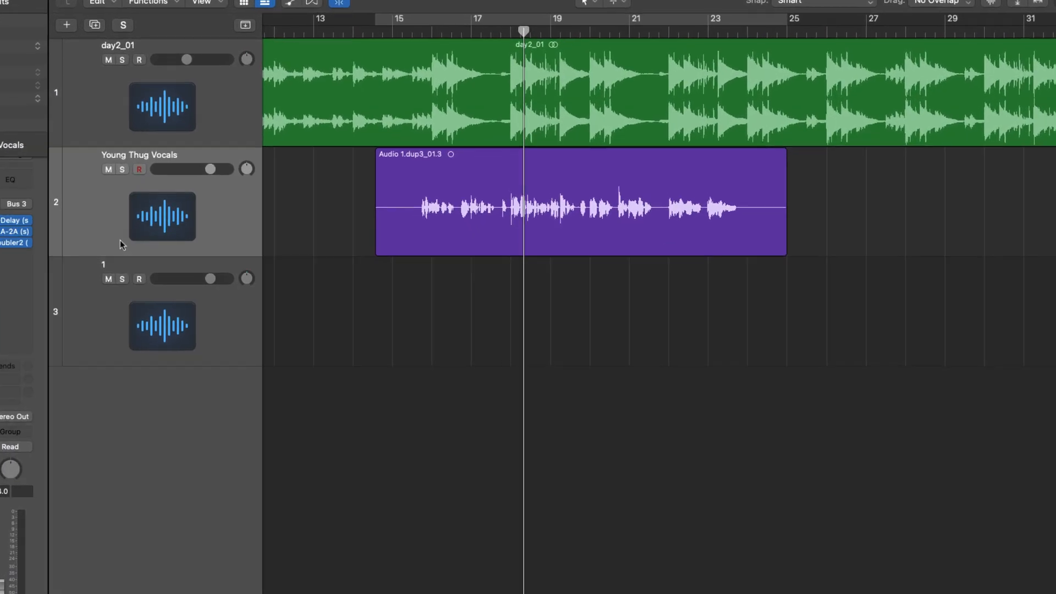
Review the H-Delay, CLA-2A and Doubler2 settings on Aux 3, closing each window, and stop playback after listening
click(64, 229)
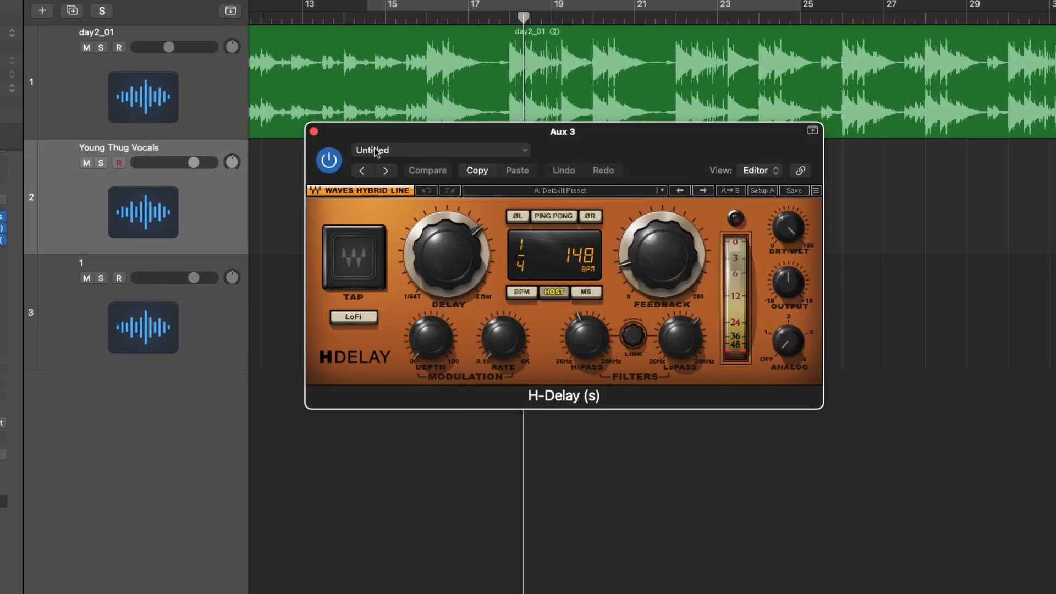
click(314, 132)
click(2, 228)
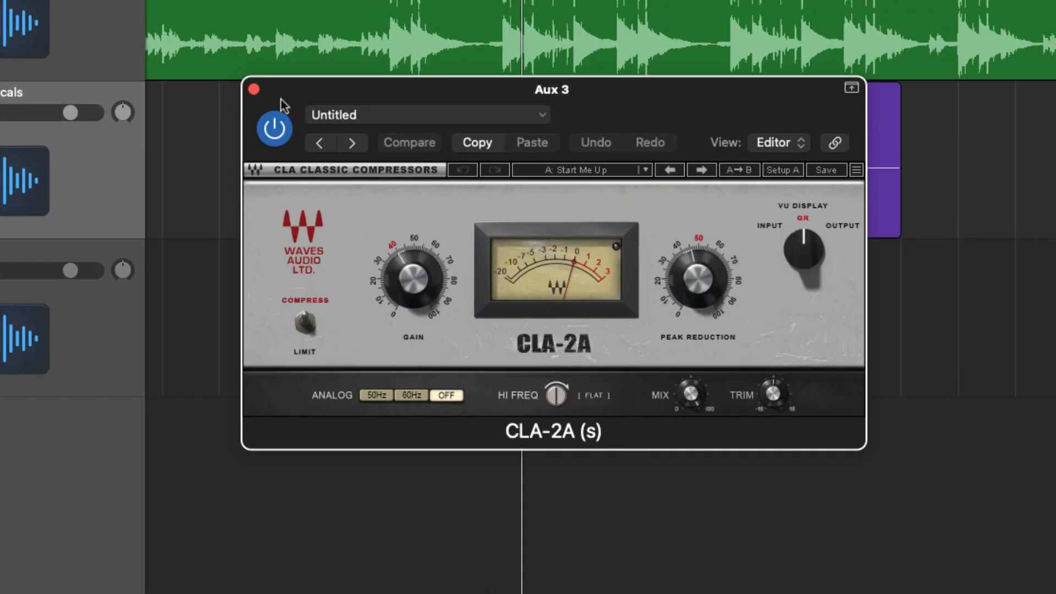
click(253, 89)
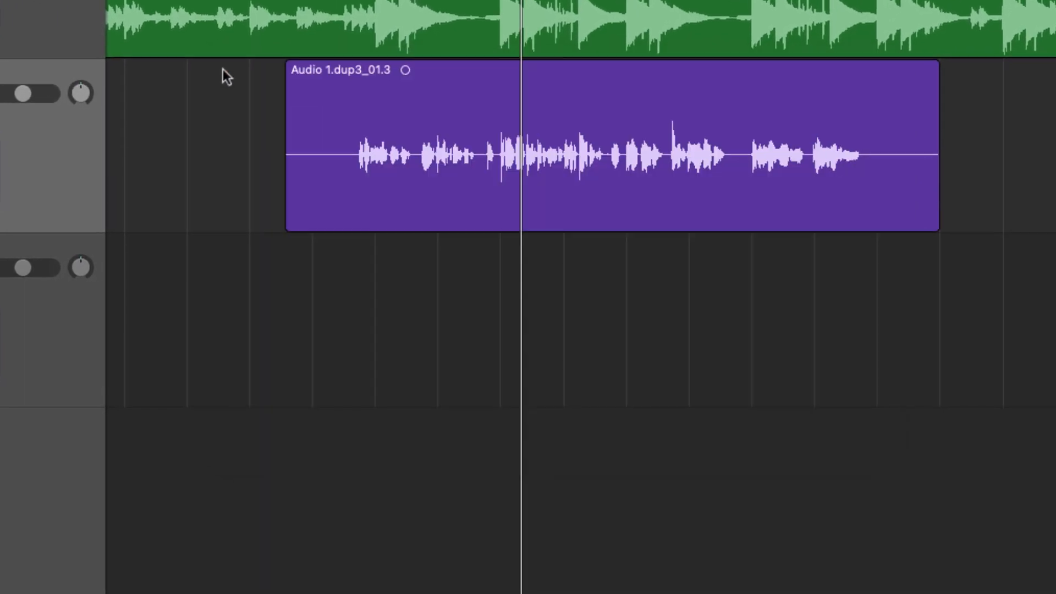
click(2, 237)
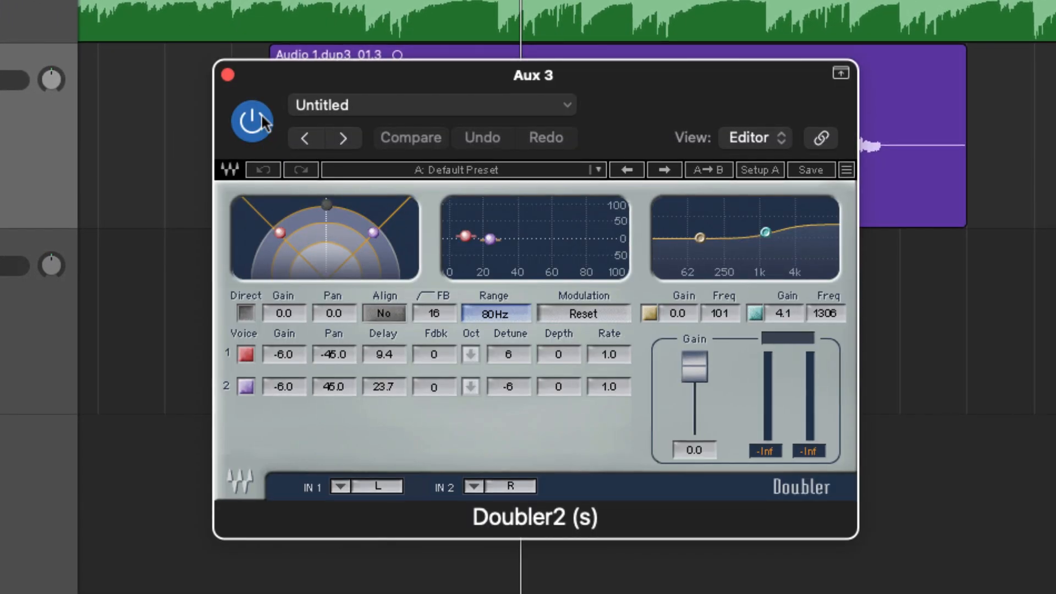
click(228, 75)
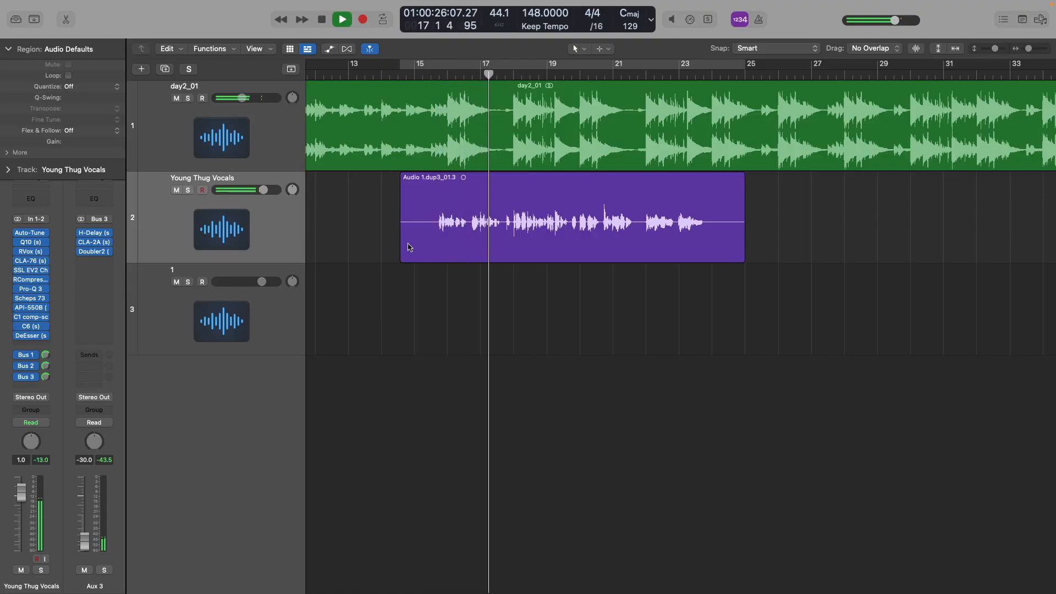
key(space)
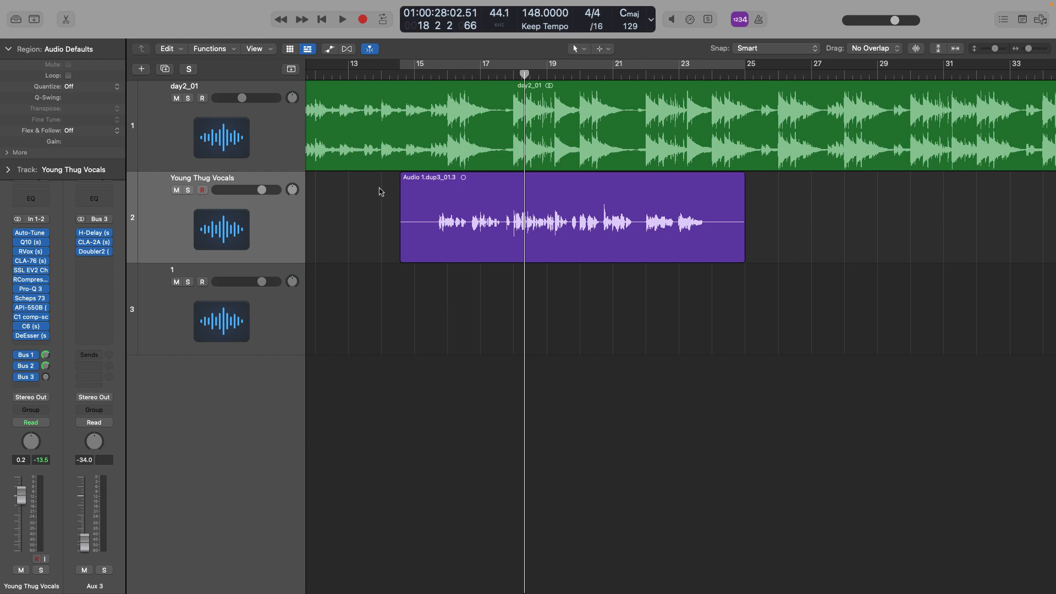